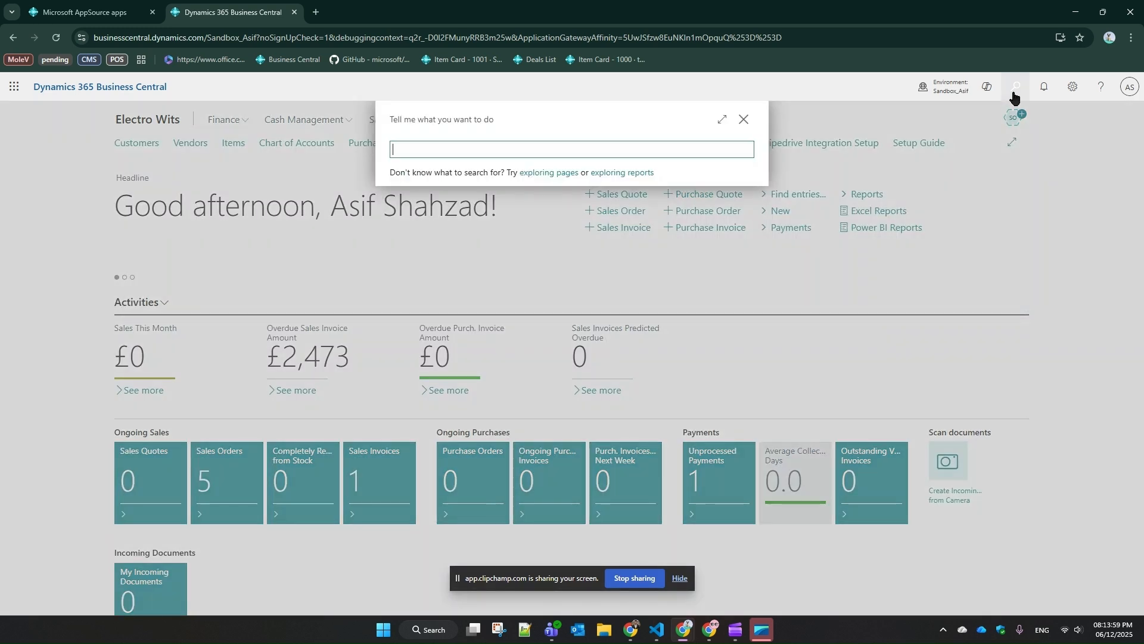
Open the AppSource gallery from Extension Management and search its apps for "dynasol"
type("xt man")
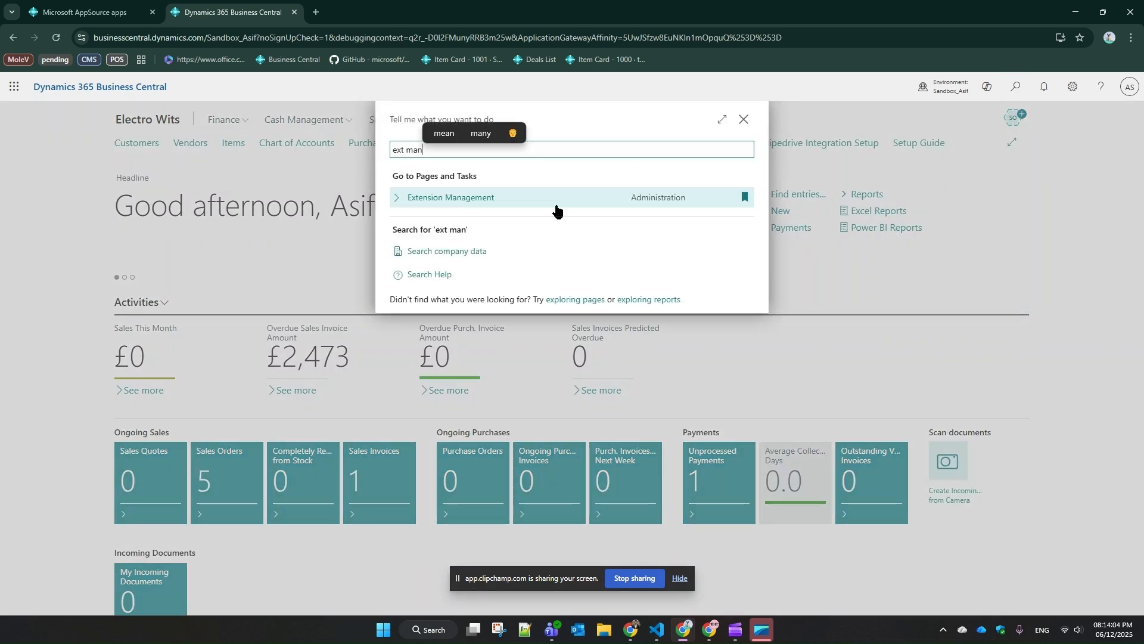
left_click(556, 209)
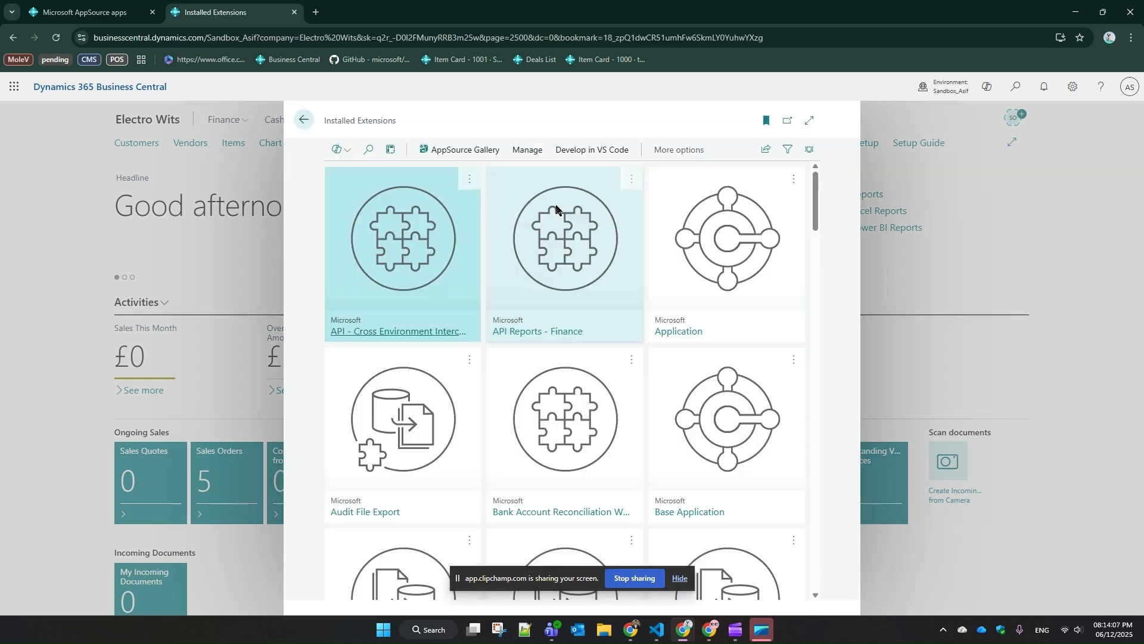
left_click(470, 152)
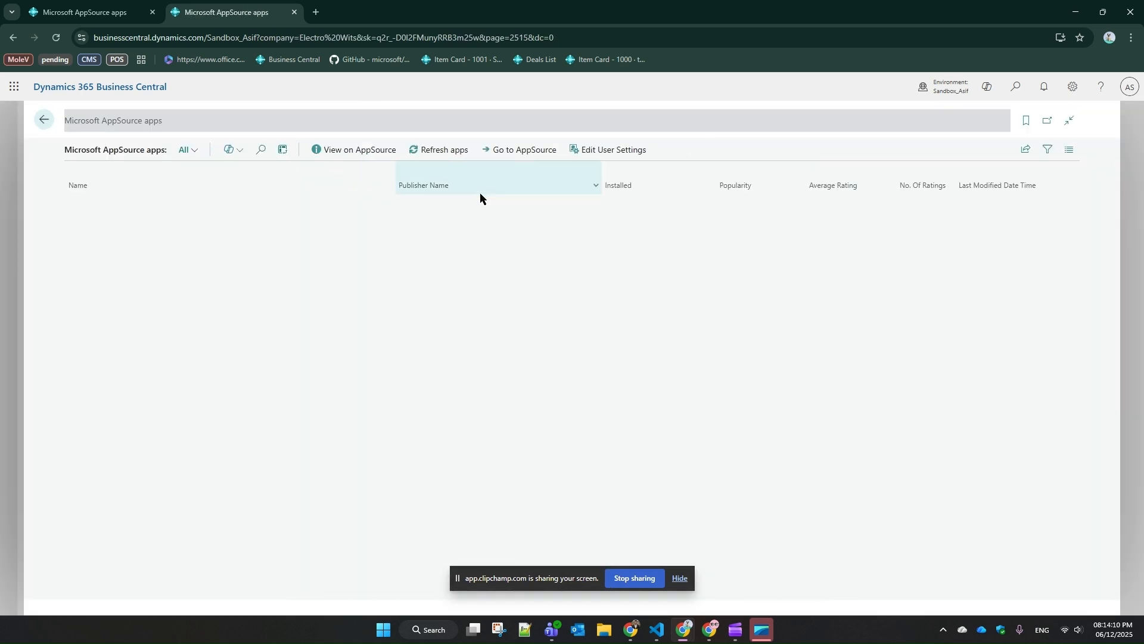
left_click(263, 150)
type("dynasol")
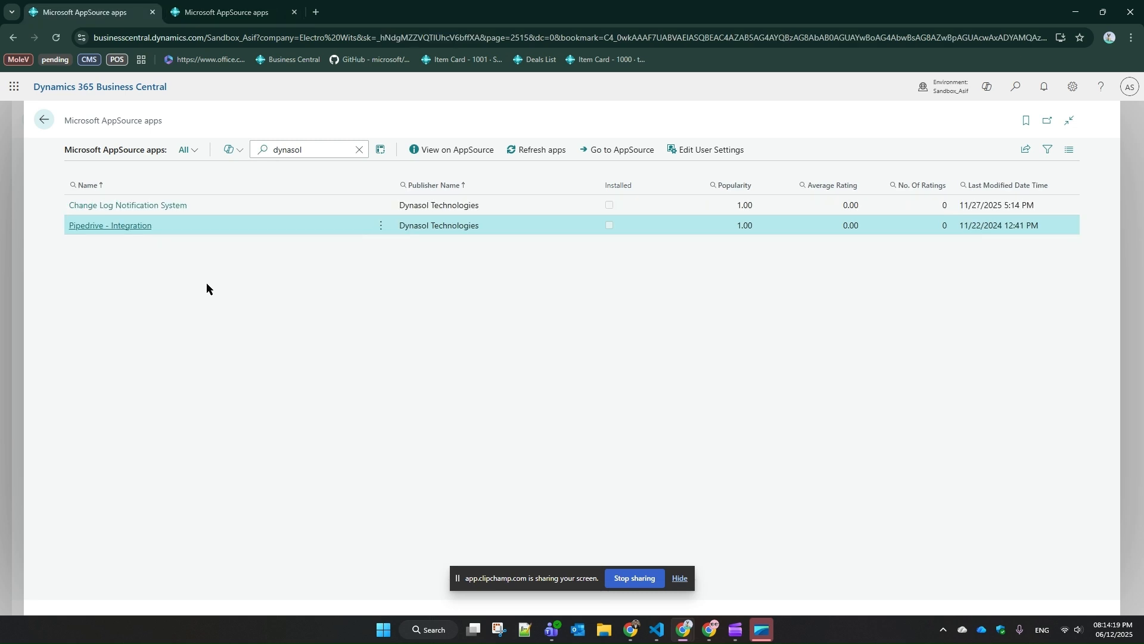
Return to the installed extensions, search them for "pipedri", and close the list
key("ctrl+Tab")
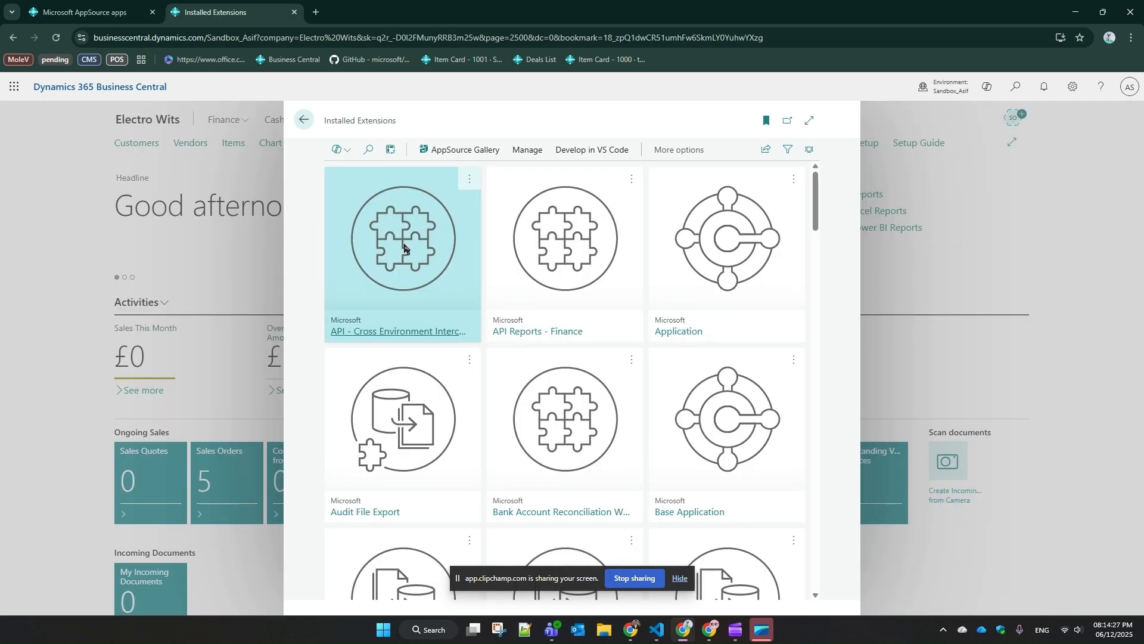
left_click(369, 149)
type("pipedri")
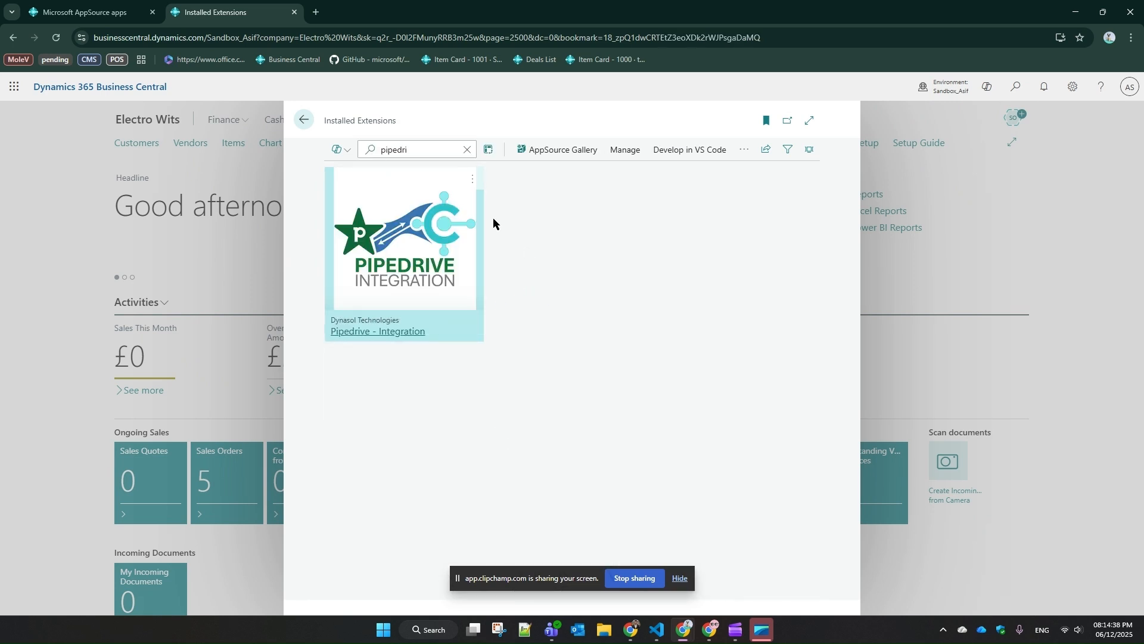
key("Escape")
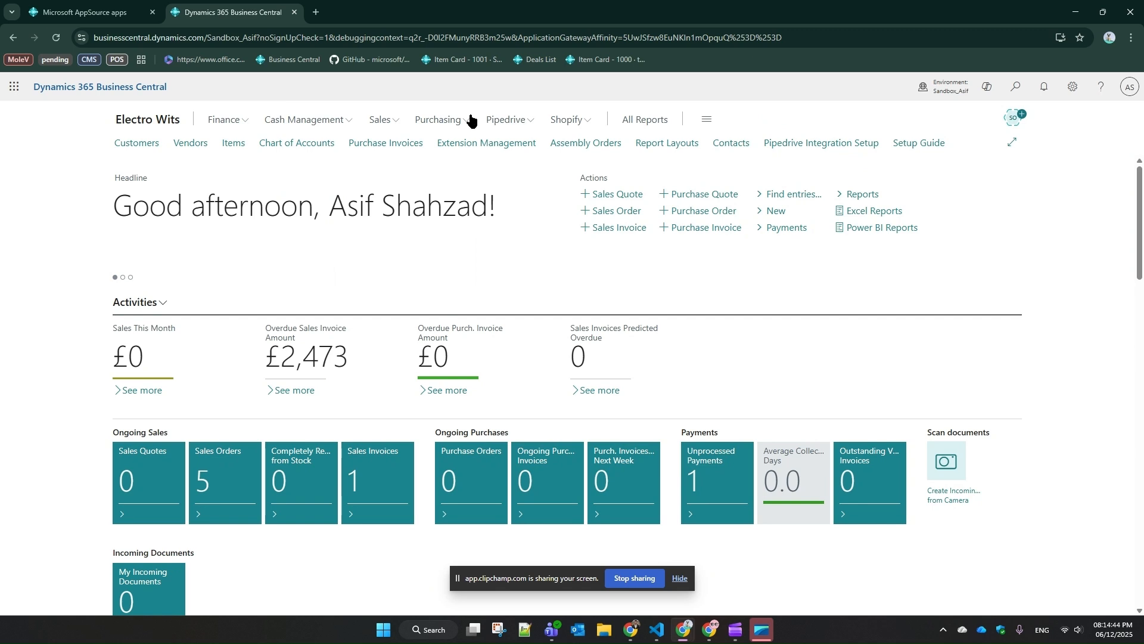
Open the Pipedrive Setup Guide and review its introduction, account and privacy sections
left_click(507, 121)
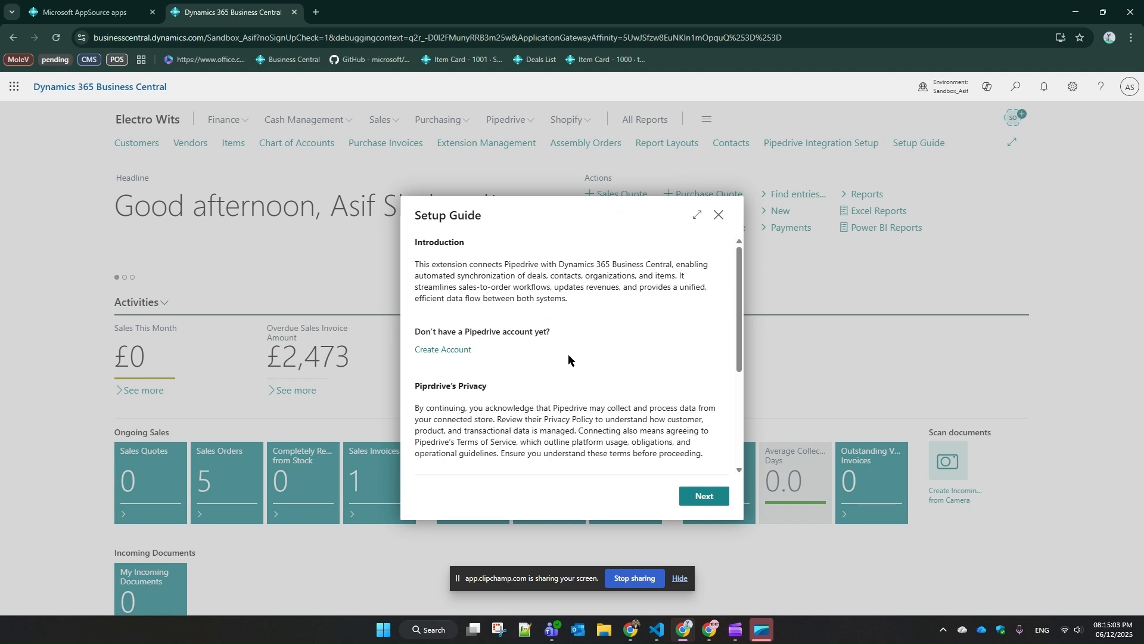
scroll(568, 354, "down", 2)
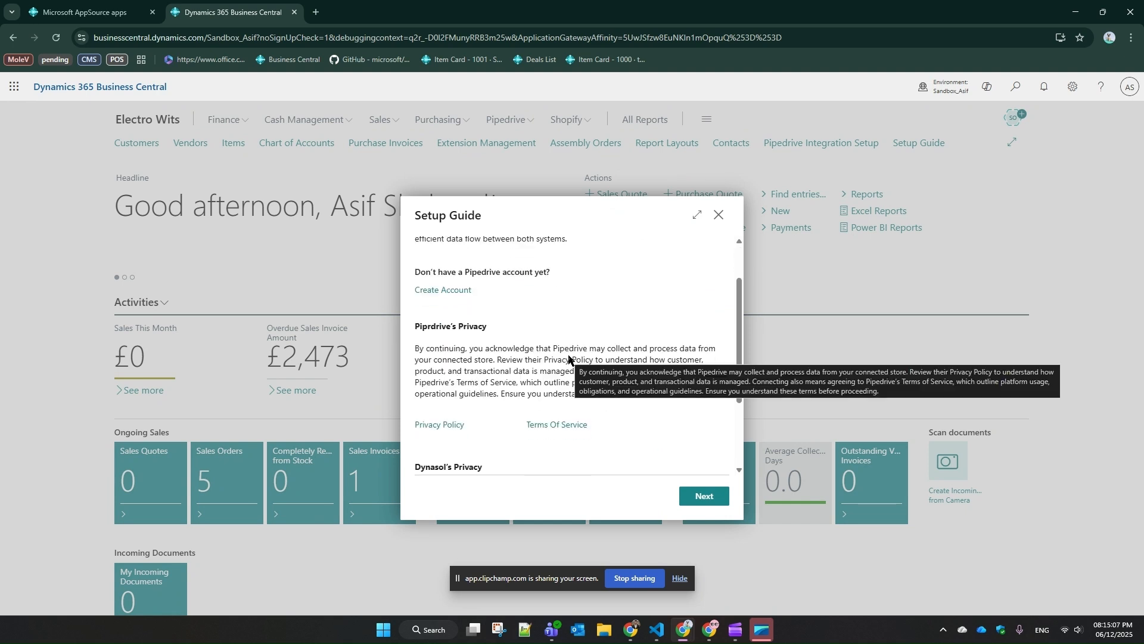
scroll(568, 357, "down", 2)
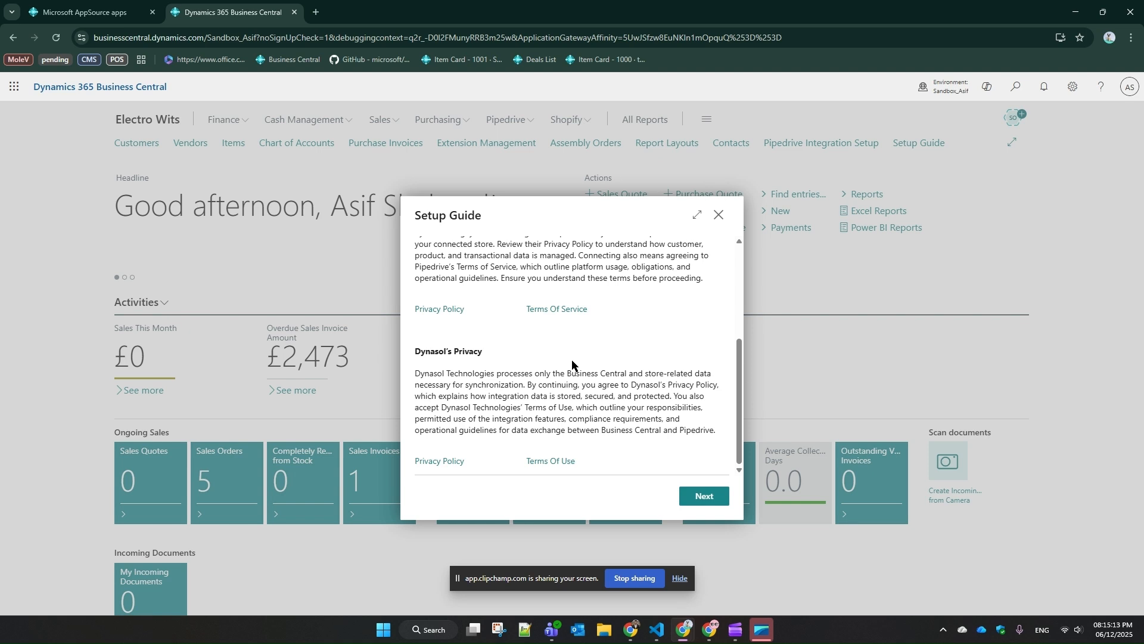
scroll(573, 362, "up", 3)
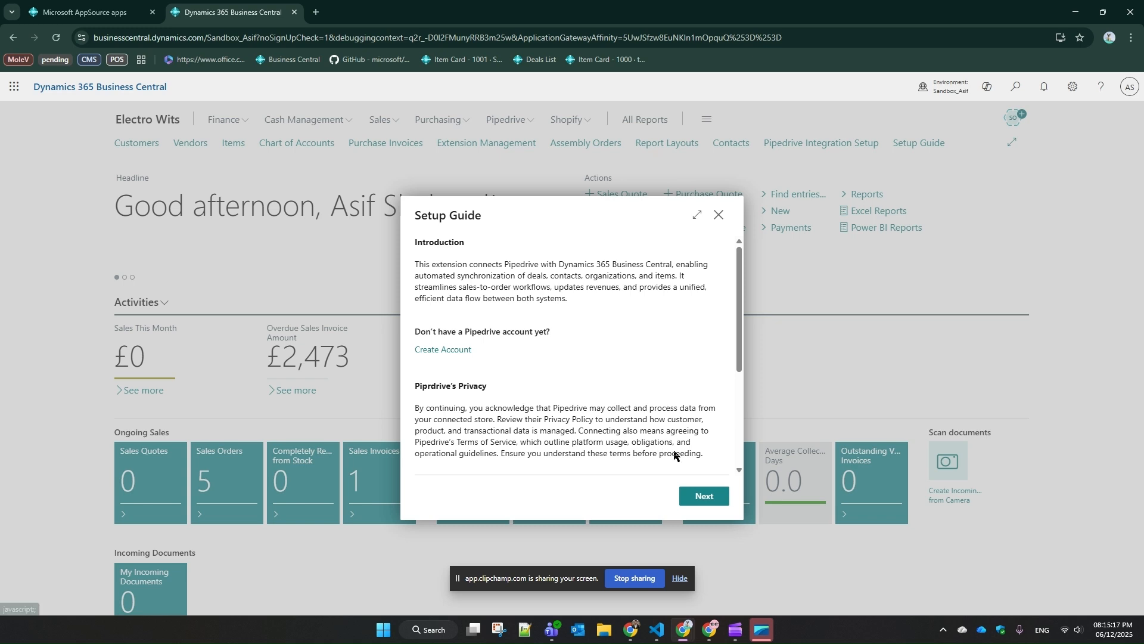
Advance past the introduction and video guide to the Pipedrive account details and activate the API Key field
left_click(705, 500)
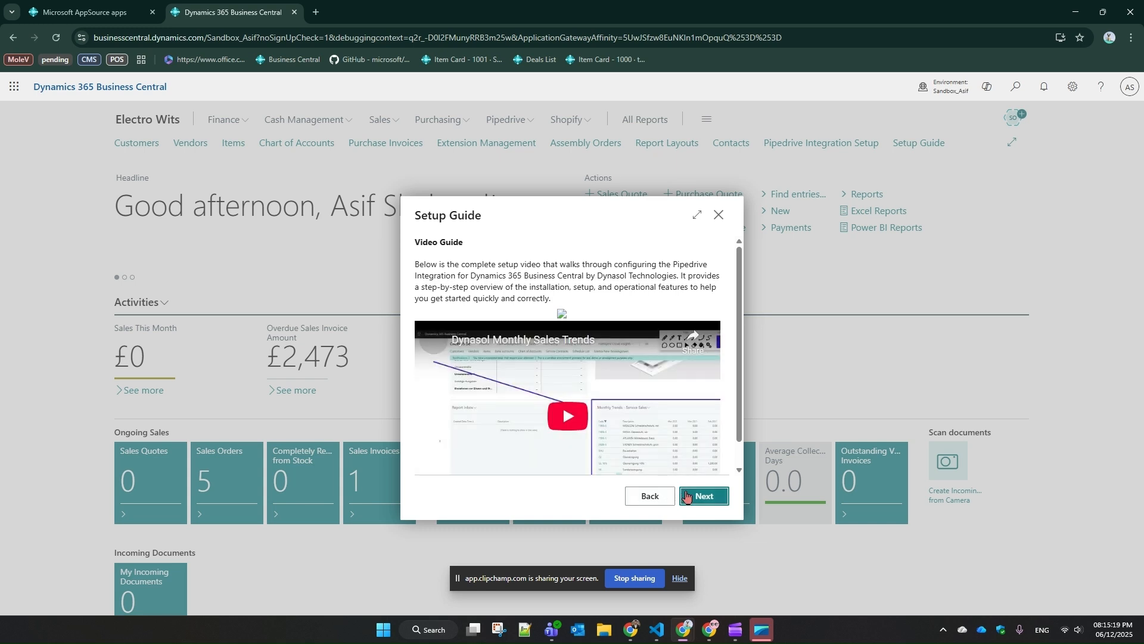
left_click(690, 496)
left_click(635, 389)
left_click(587, 286)
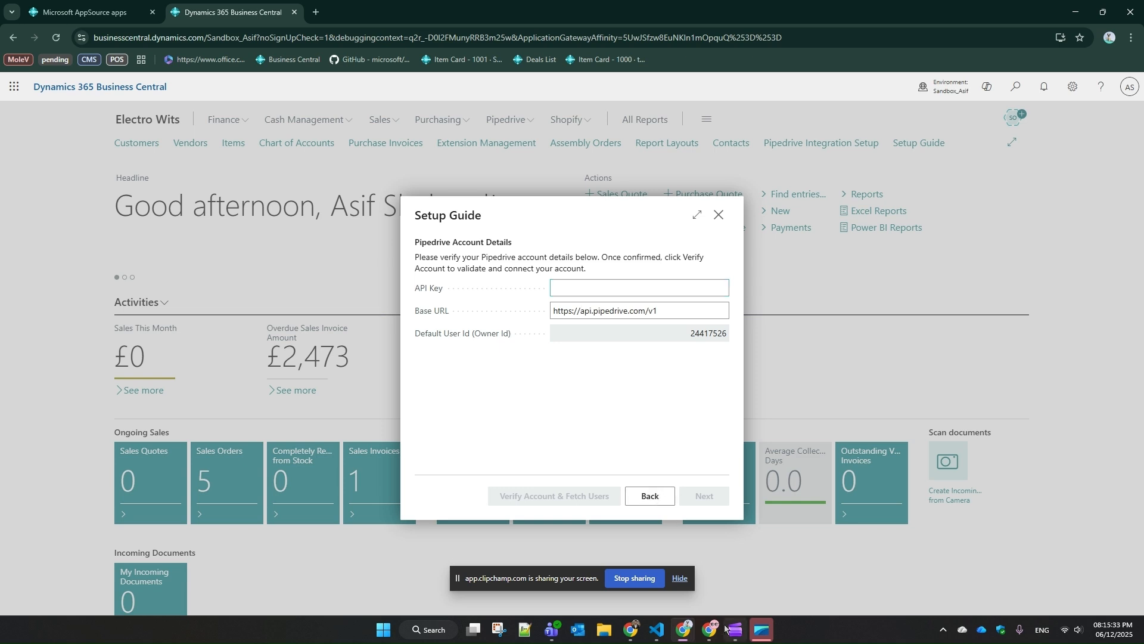
Switch to Pipedrive and copy the personal API token from the API section of the personal preferences
mouse_move(712, 626)
left_click(882, 536)
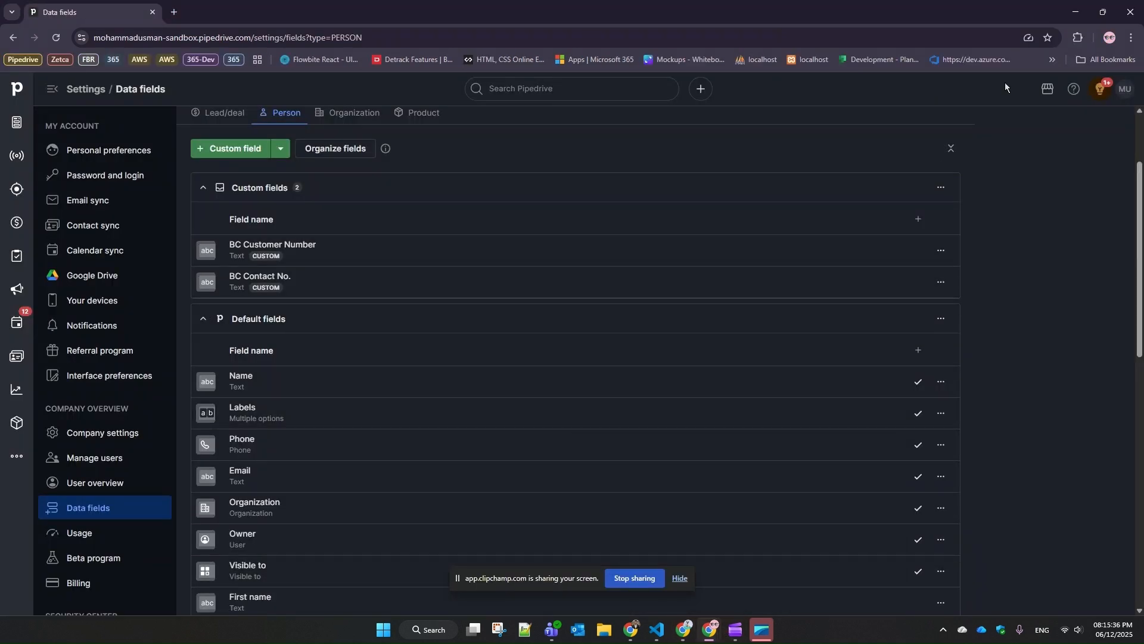
left_click(1123, 94)
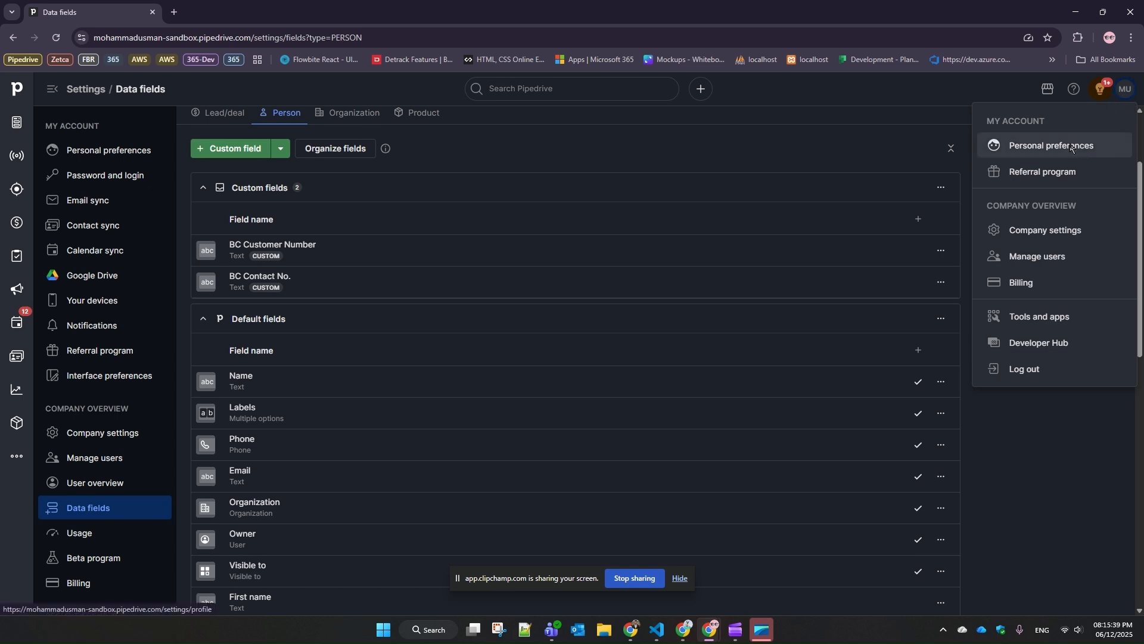
left_click(1070, 143)
left_click(331, 160)
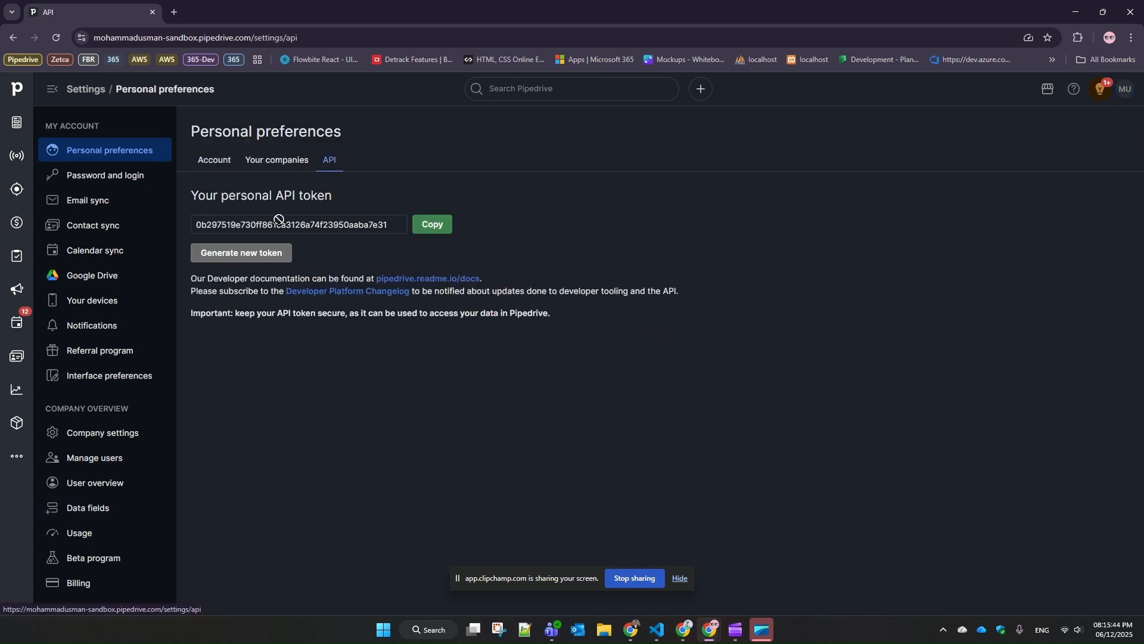
left_click(418, 229)
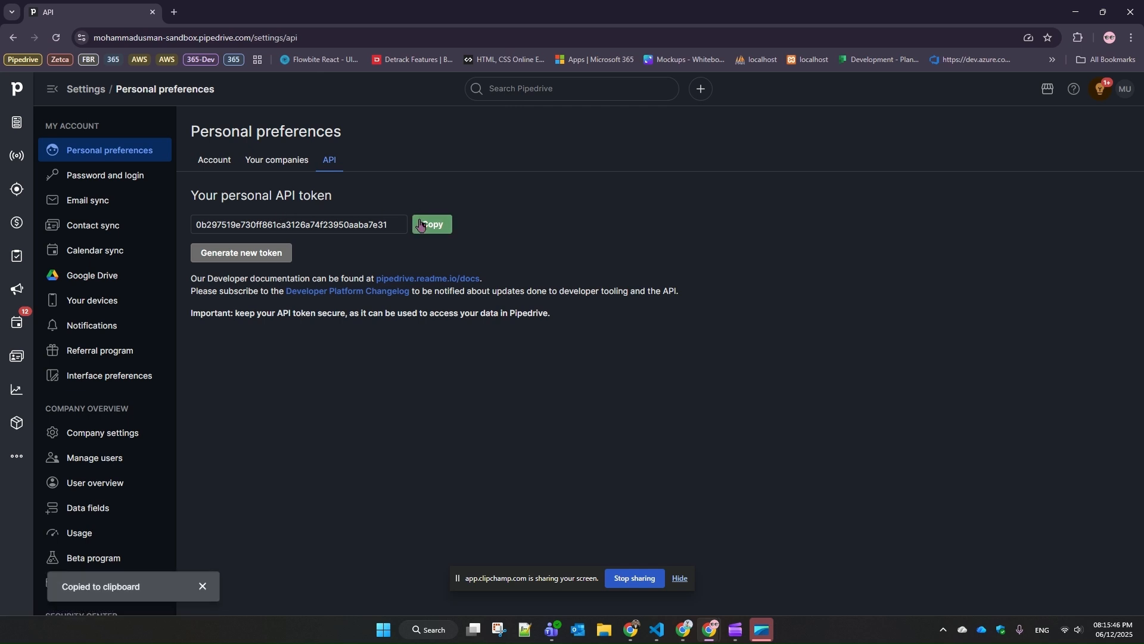
Back in Business Central, paste the API key into the Setup Guide, then verify the account and fetch its users
key("alt+Tab")
left_click(621, 286)
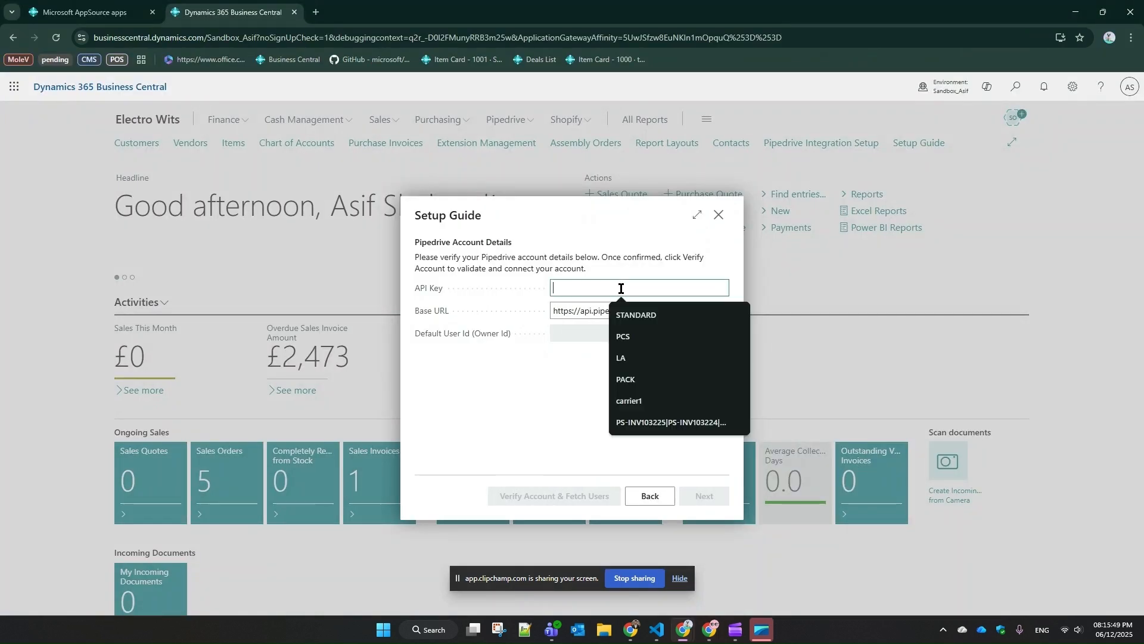
key("ctrl+v")
left_click(615, 498)
left_click(616, 390)
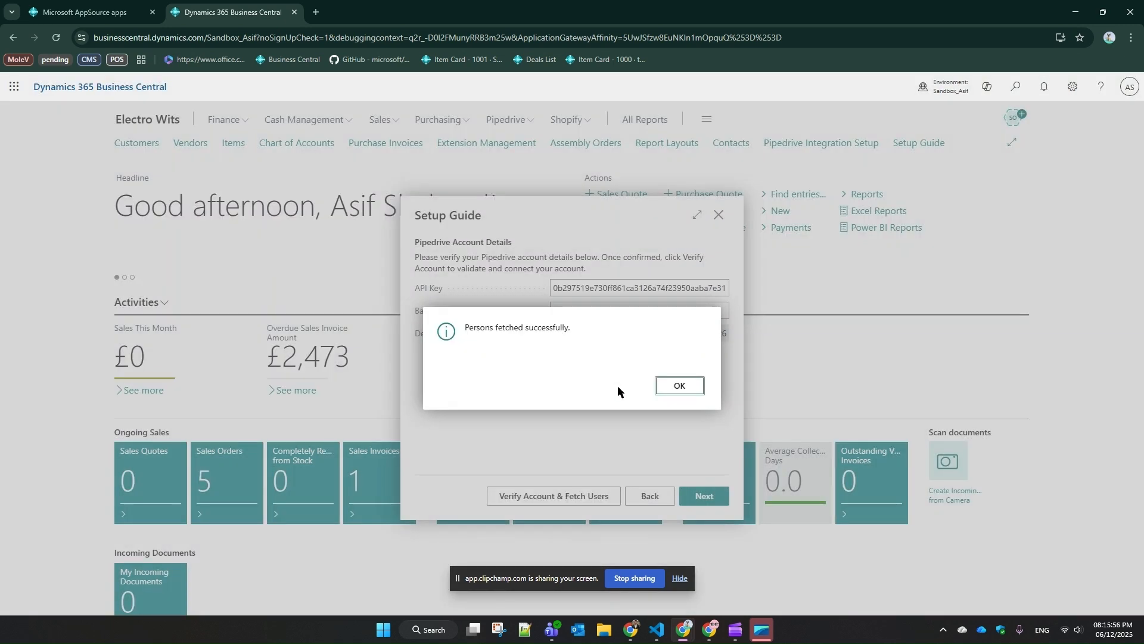
left_click(679, 387)
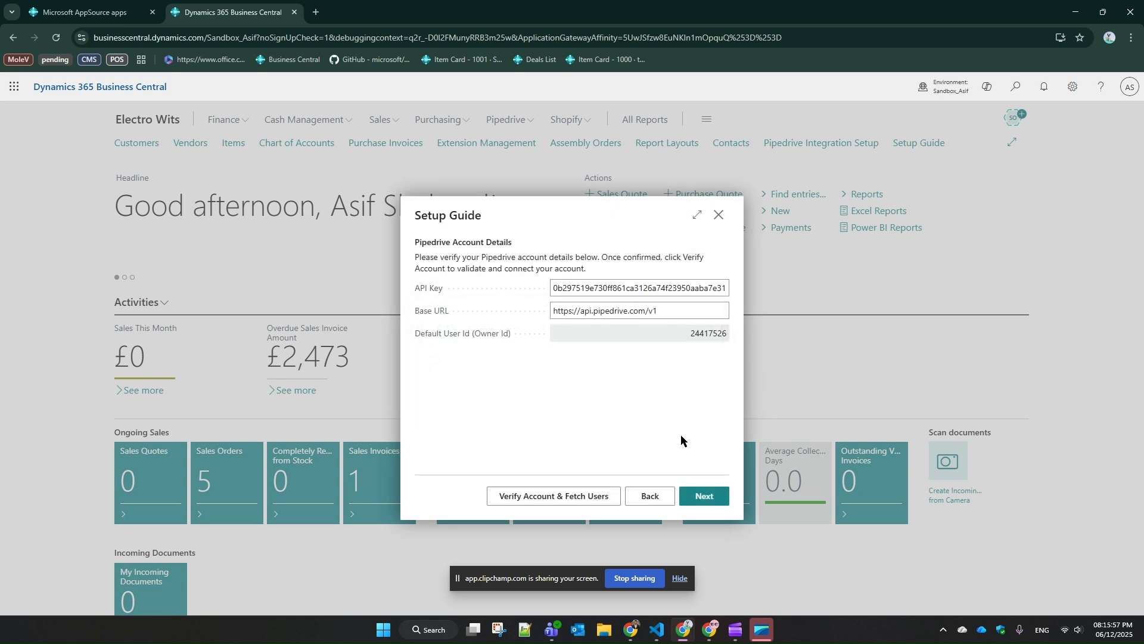
Continue to the Pipedrive API keys mapping and copy the field name BC Contact No. from the persons row
left_click(712, 497)
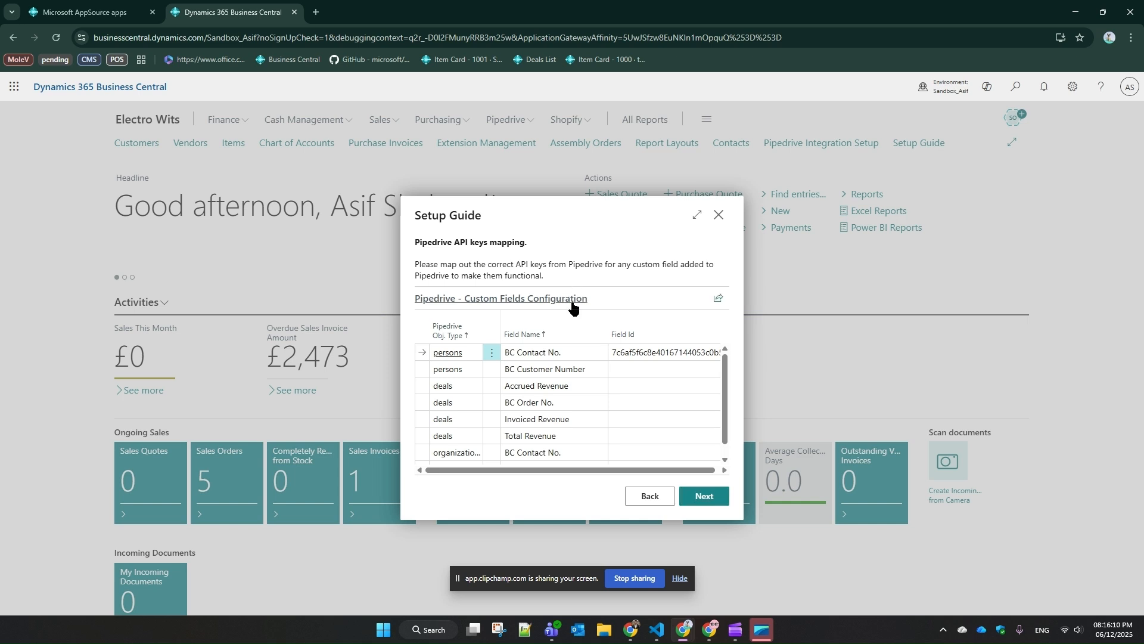
right_click(563, 352)
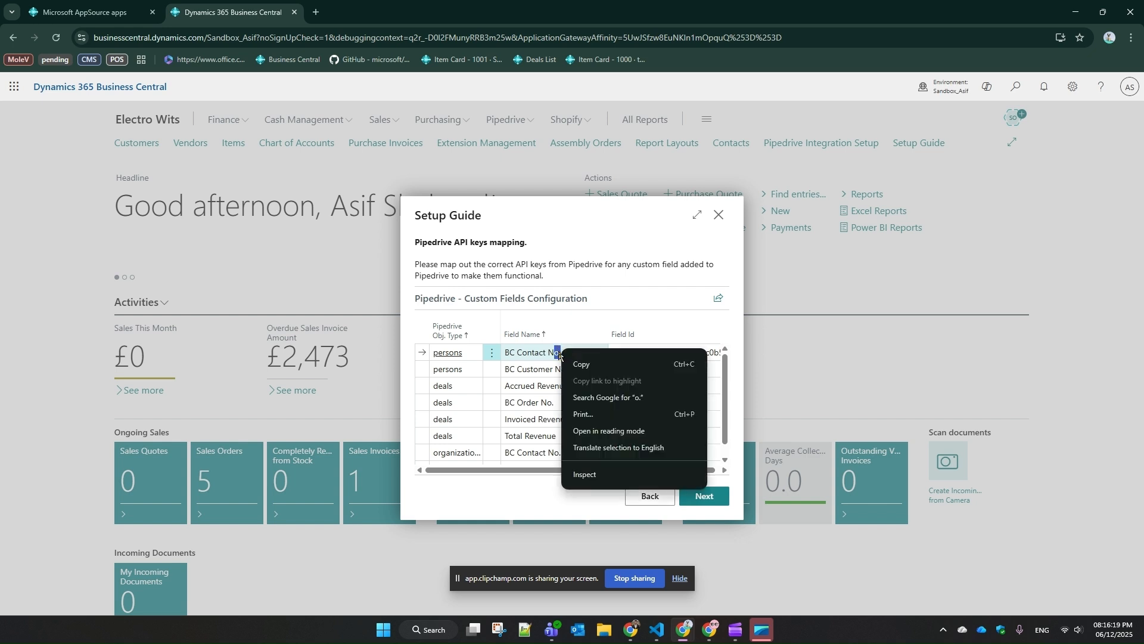
left_click(561, 356)
left_click_drag(561, 353, 509, 353)
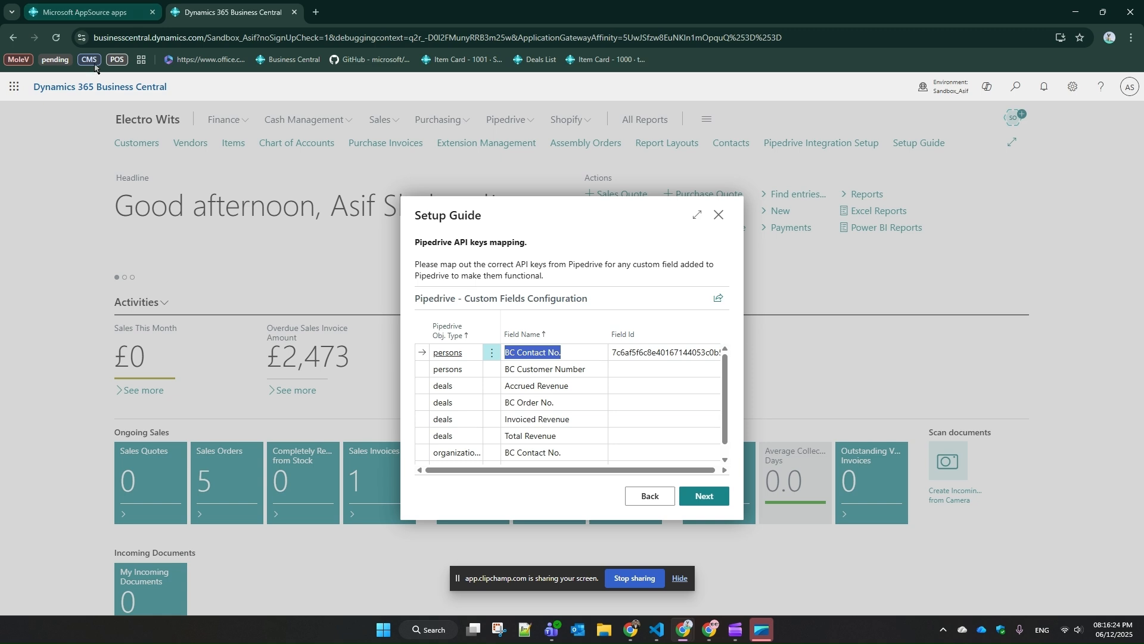
In Pipedrive's People list, fill in a new custom person field named BC Contact No. with type Text, then discard it
key("alt+Tab")
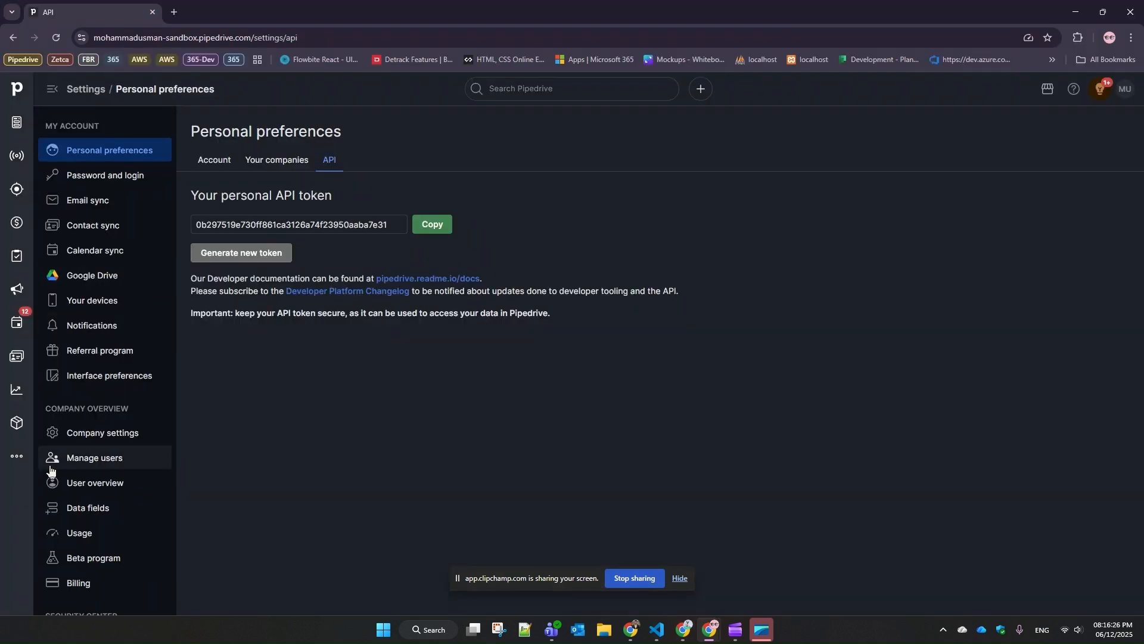
left_click(18, 357)
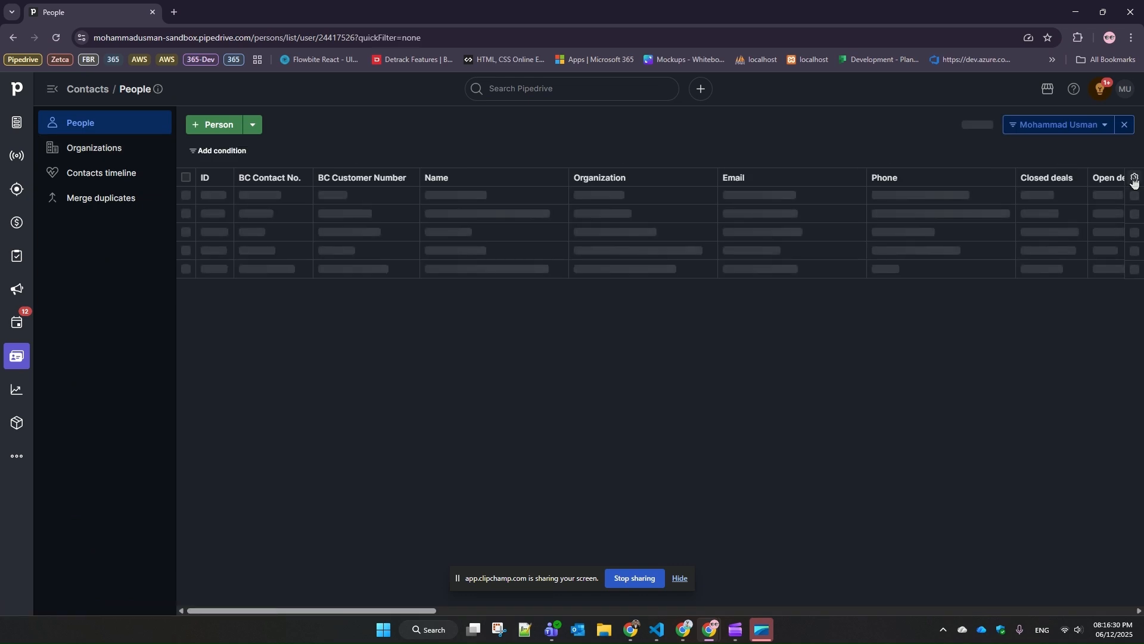
left_click(1134, 177)
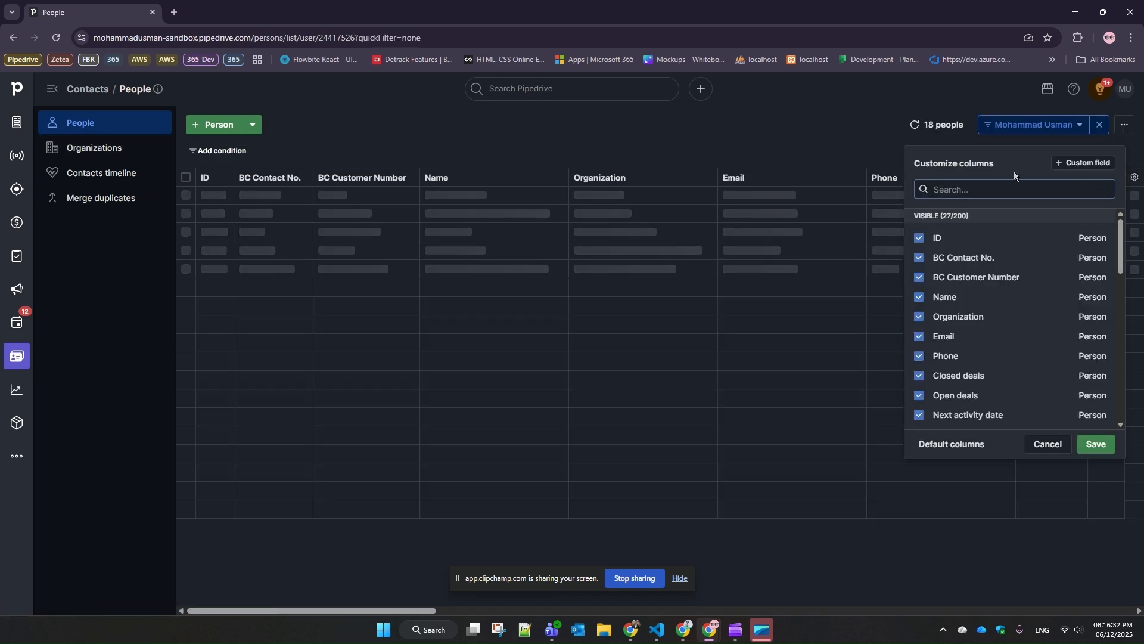
left_click(1083, 163)
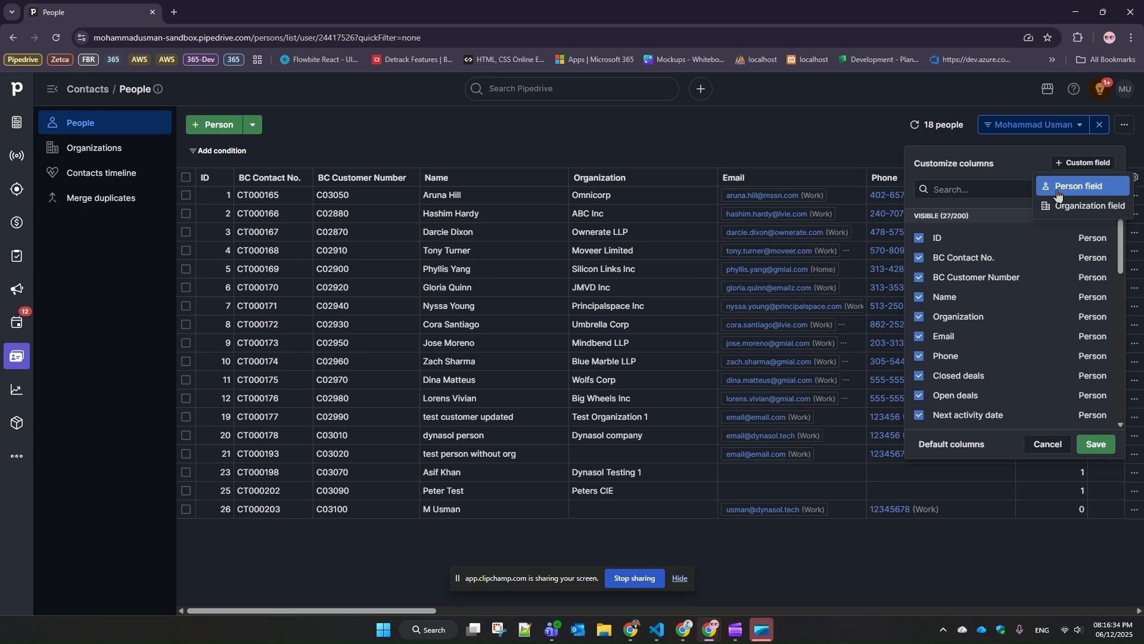
left_click(1076, 187)
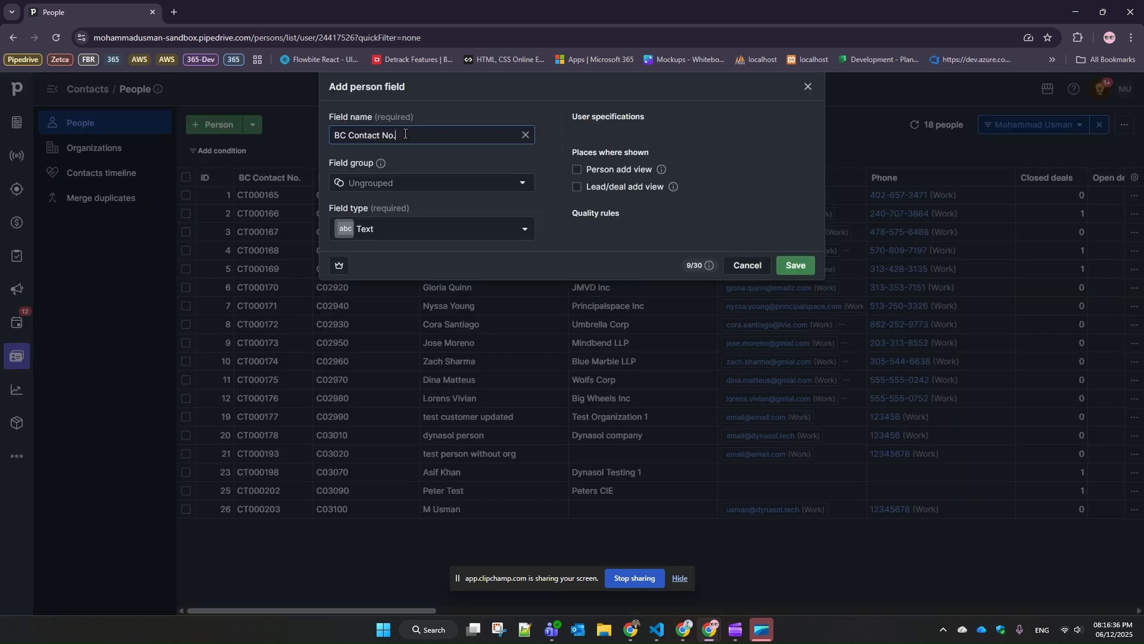
triple_click(407, 133)
left_click(407, 134)
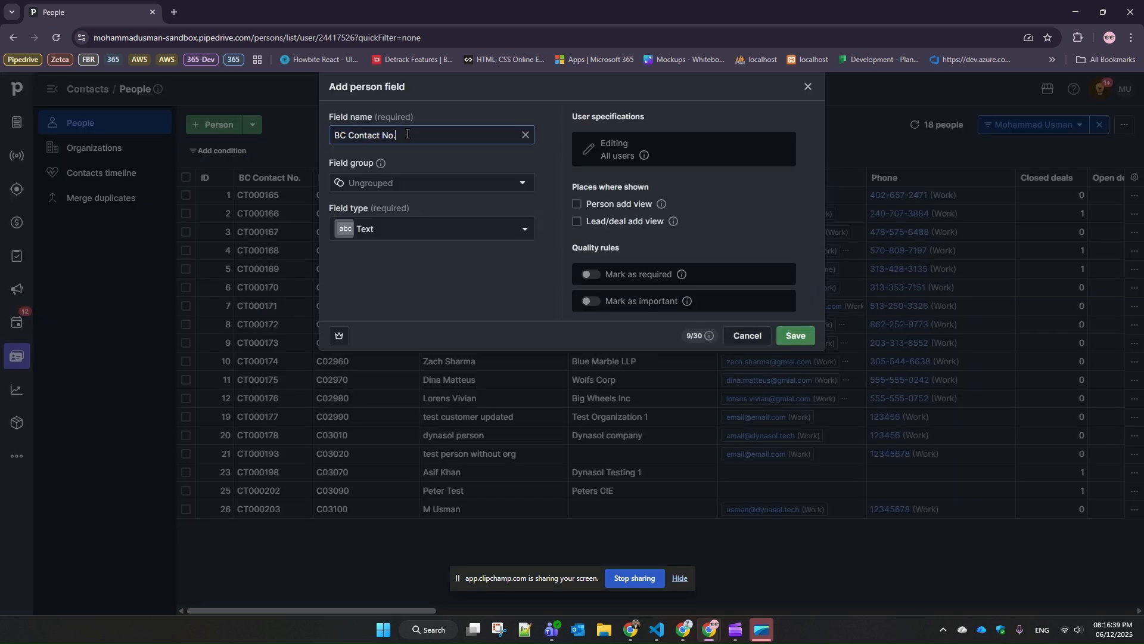
left_click(445, 228)
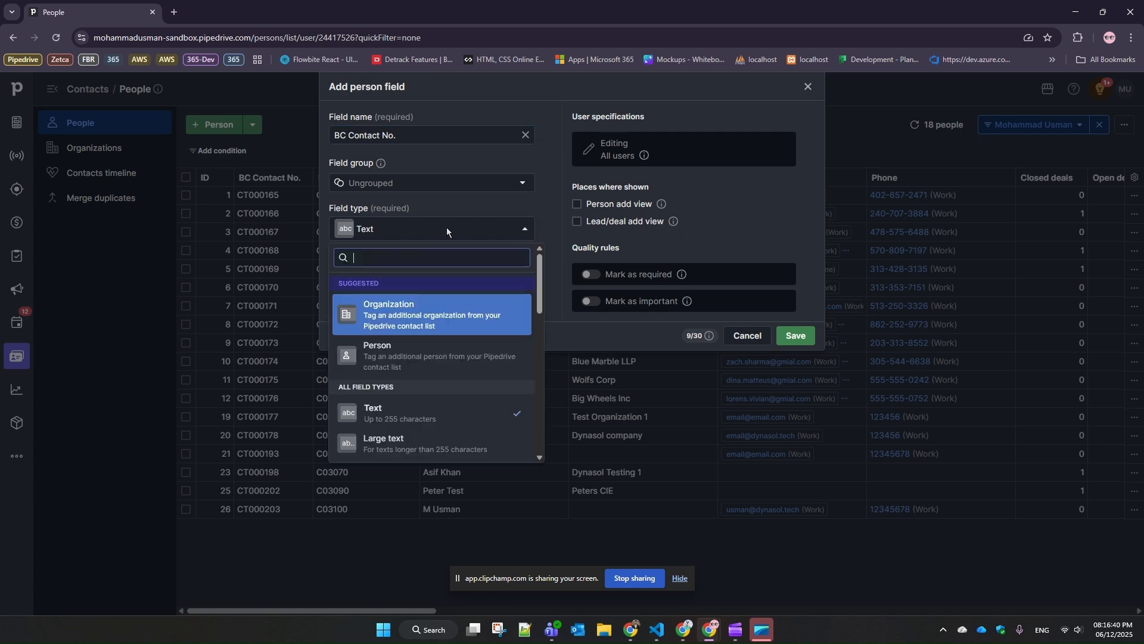
left_click(477, 411)
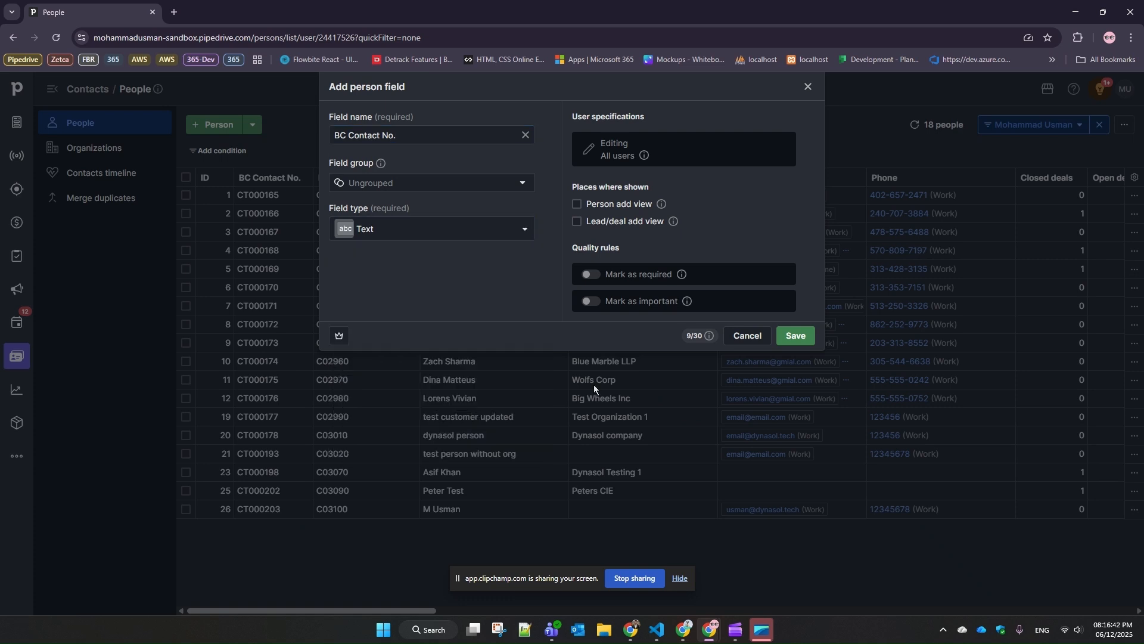
left_click(808, 87)
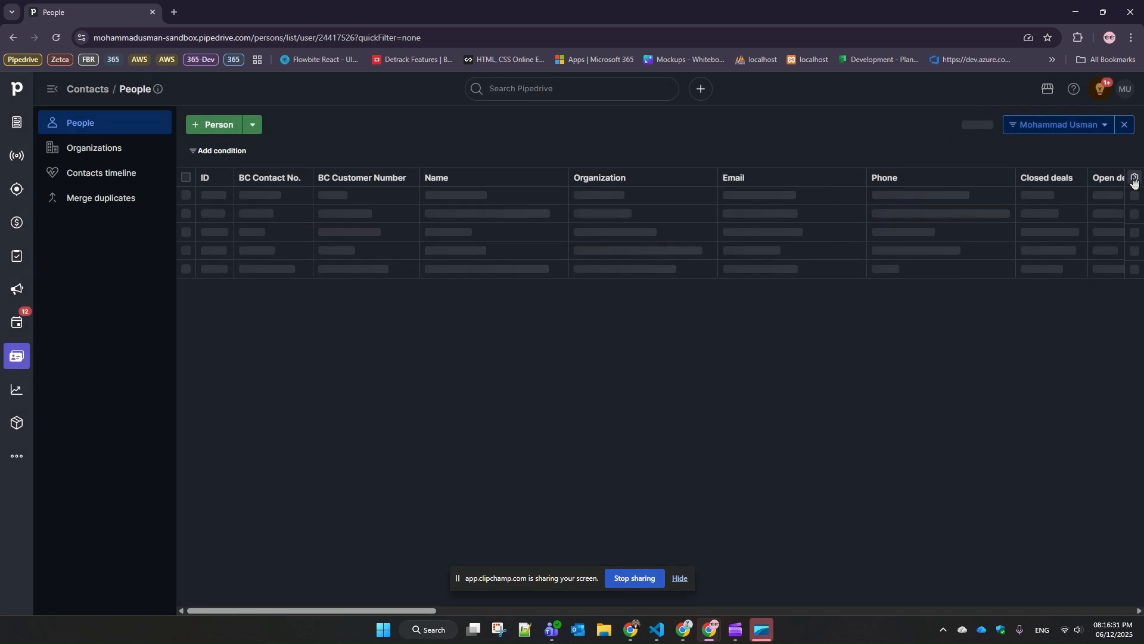
left_click(1134, 180)
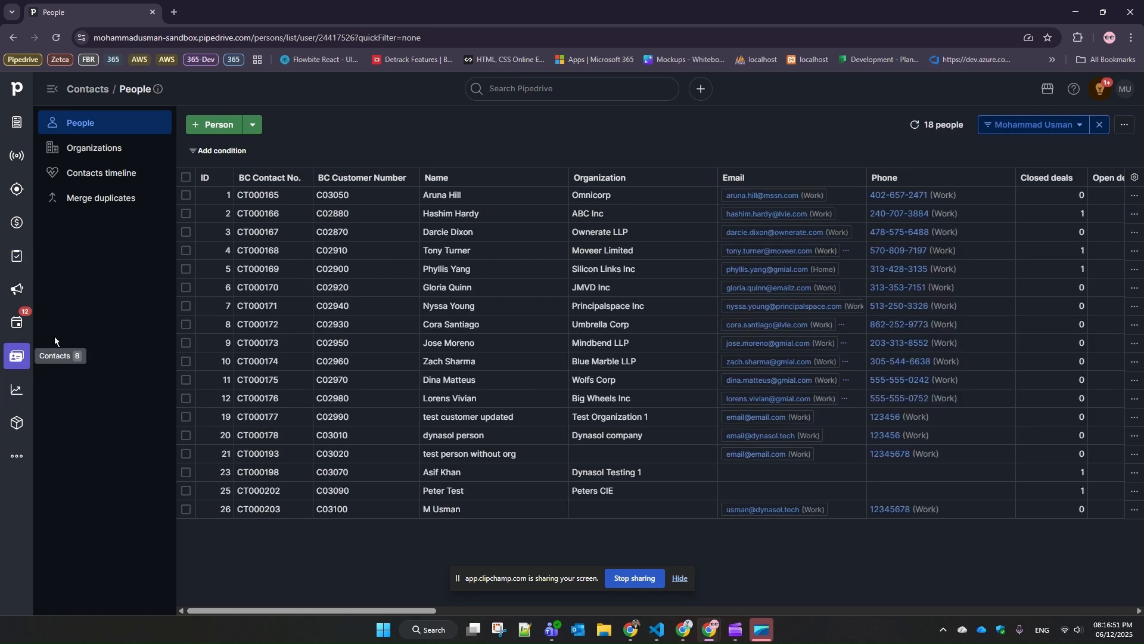
key("alt+Tab")
left_click(628, 352)
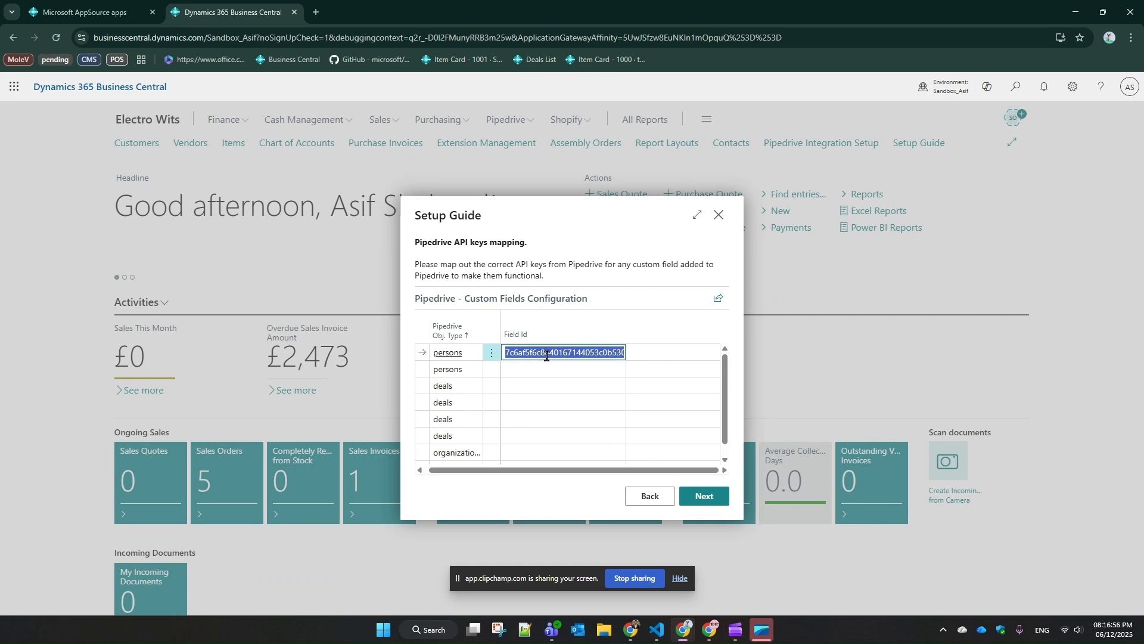
key("alt+Tab")
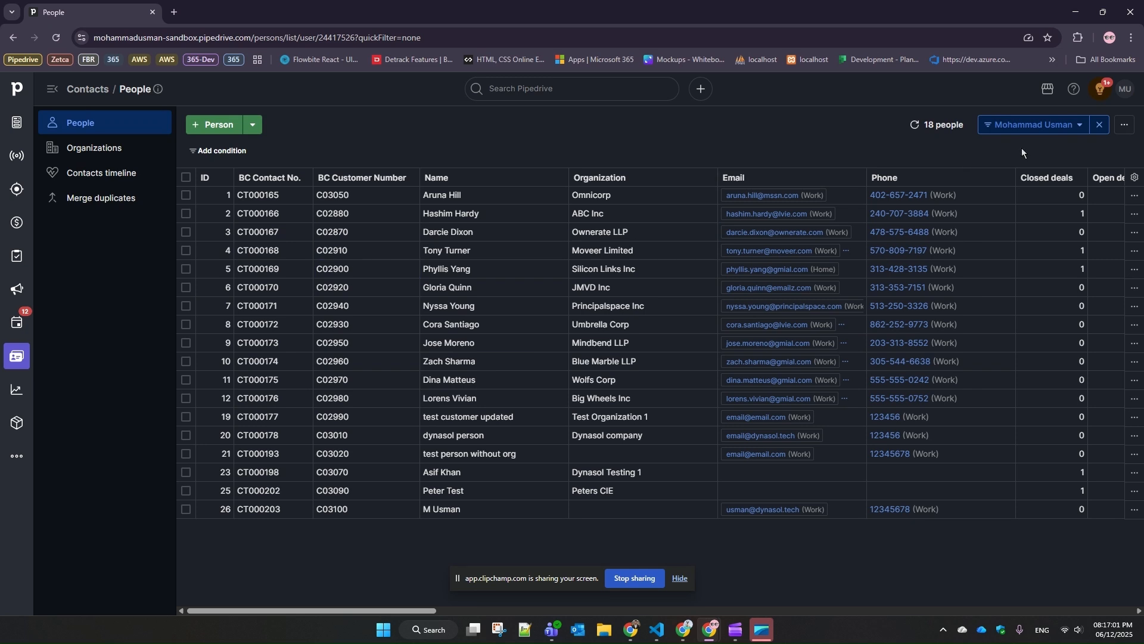
Open the Person data fields in Pipedrive's settings and copy the API key of the BC Contact No. custom field
left_click(1125, 89)
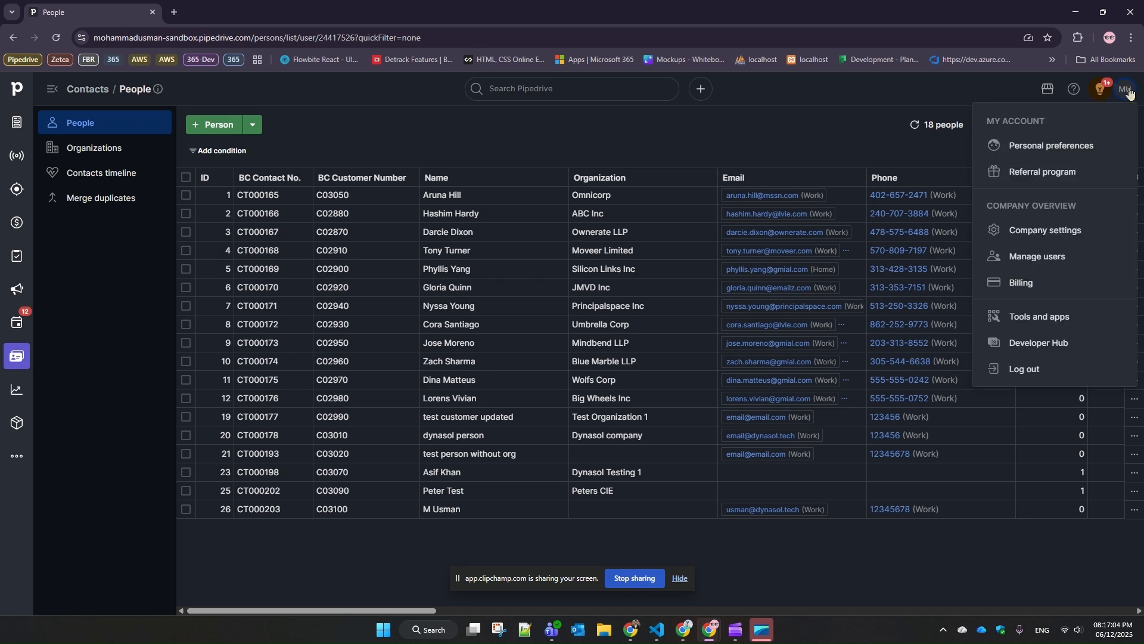
left_click(1008, 146)
left_click(143, 511)
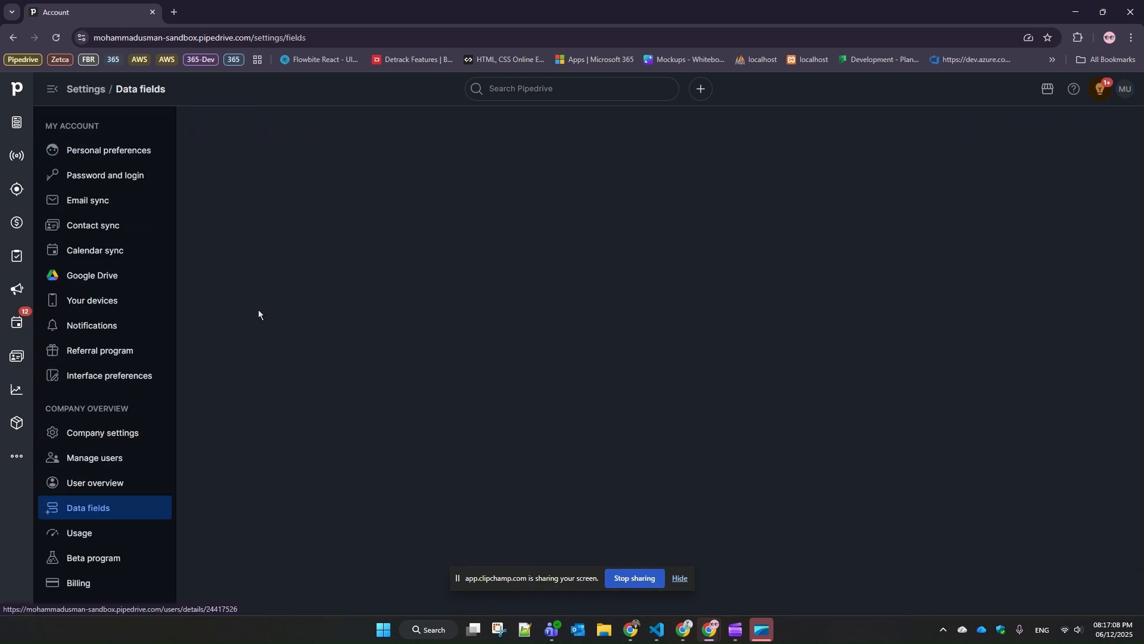
left_click(281, 232)
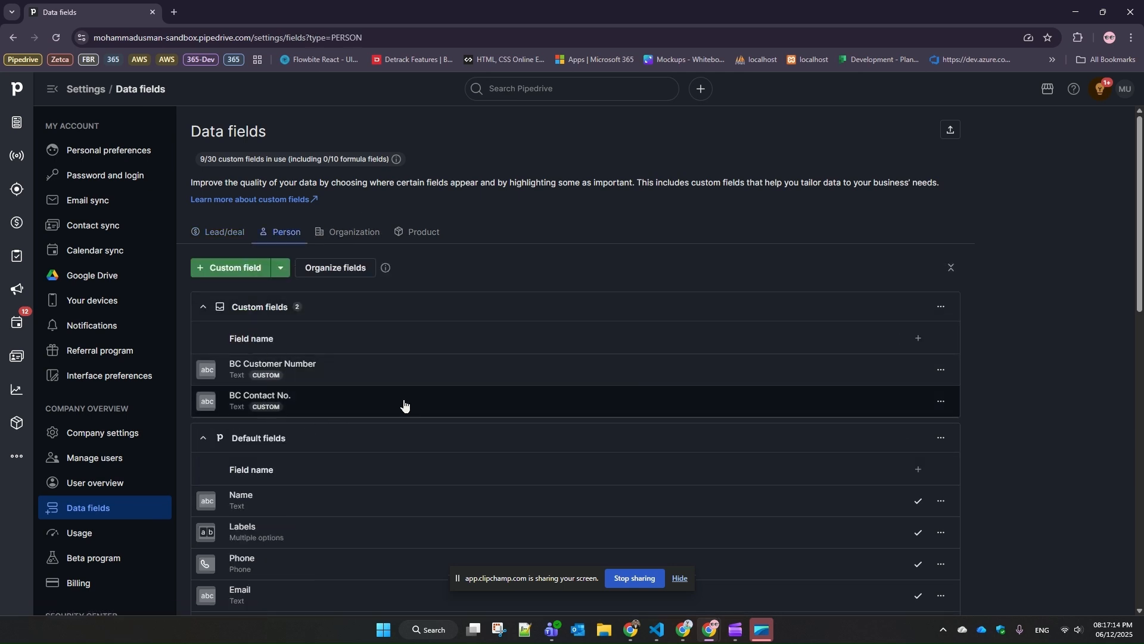
left_click(940, 401)
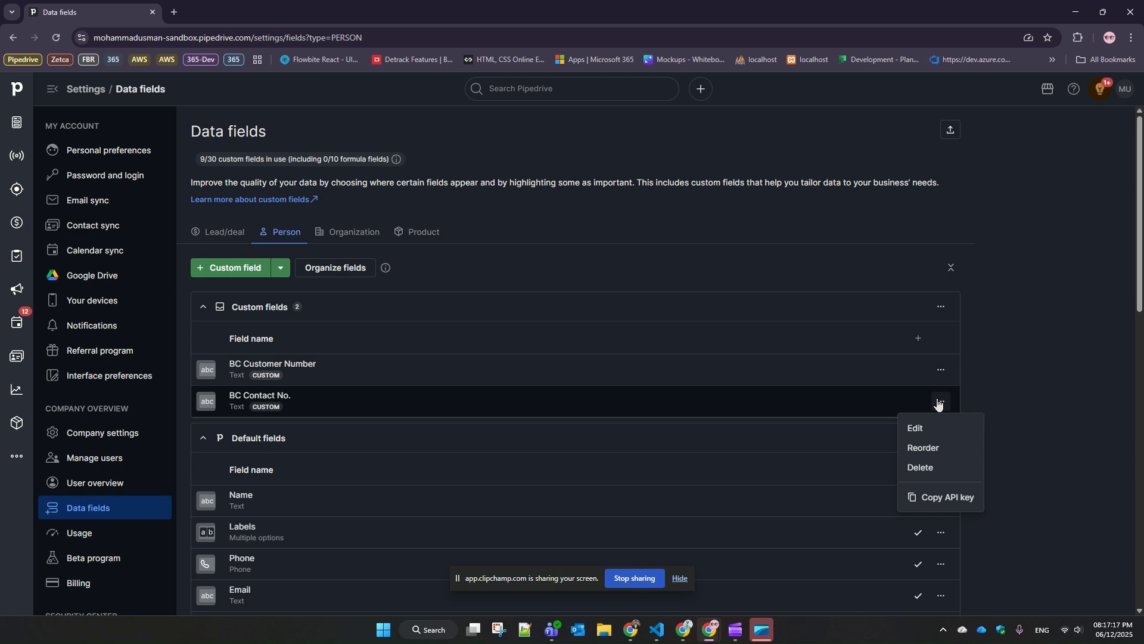
left_click(957, 495)
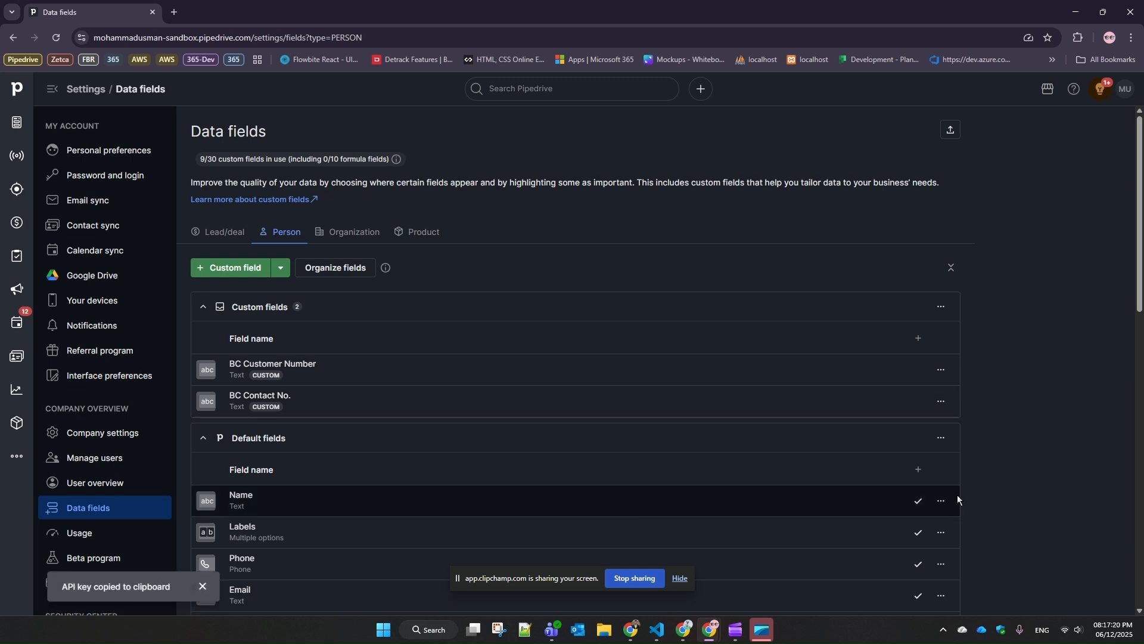
Back in Business Central, paste the copied API key as the first persons row's Field Id and finish the Setup Guide
key("alt+Tab")
left_click(590, 356)
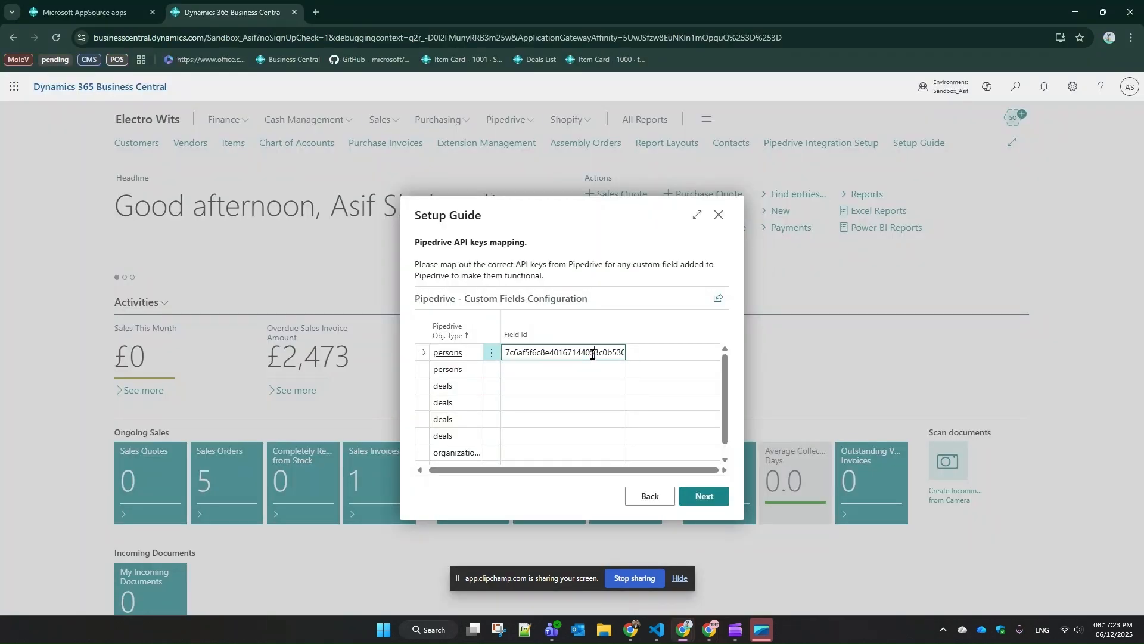
key("ctrl+a")
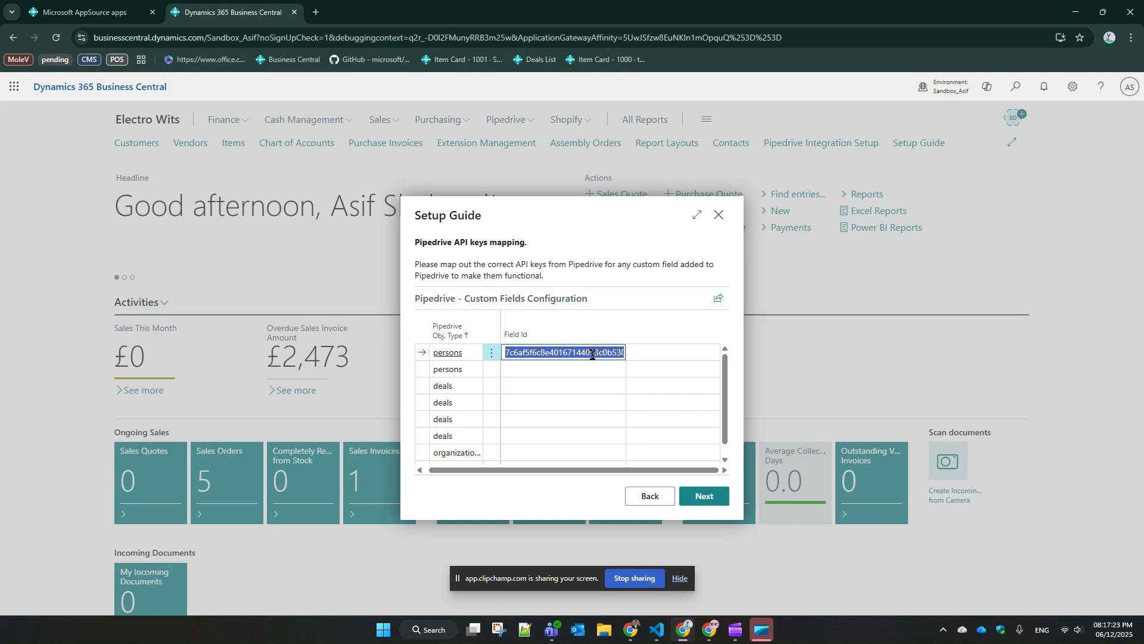
key("ctrl+v")
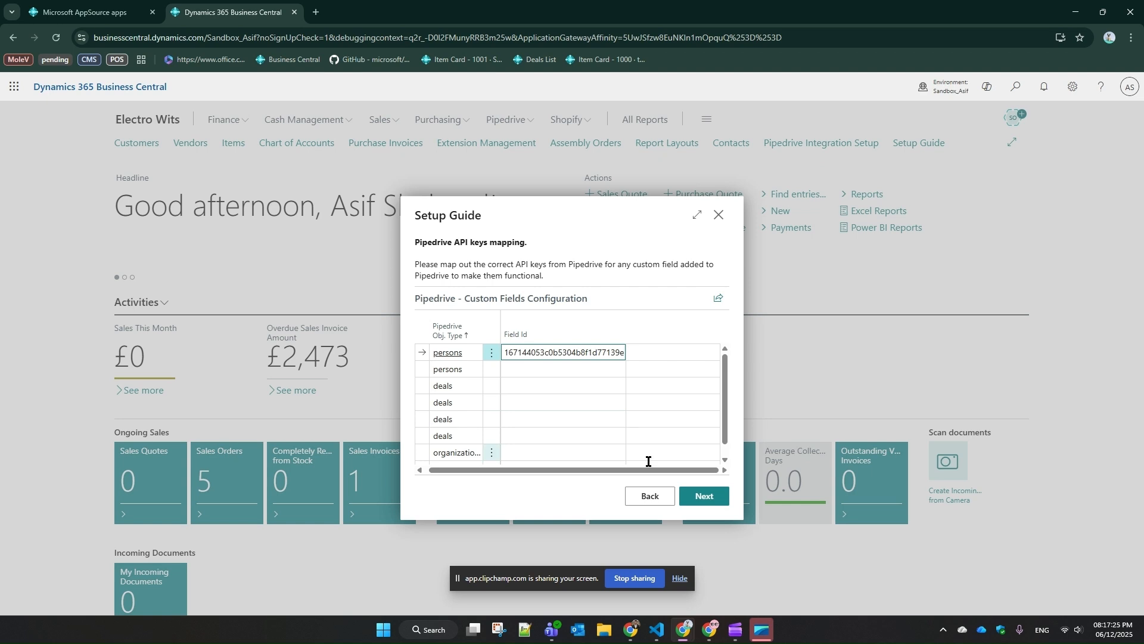
left_click(689, 492)
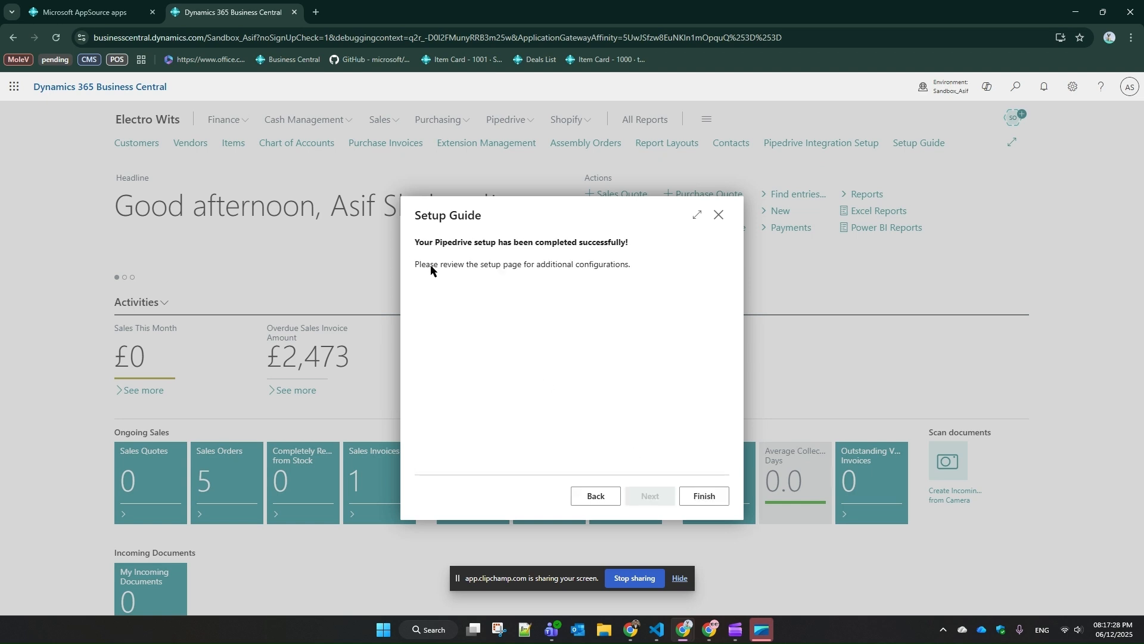
left_click(695, 496)
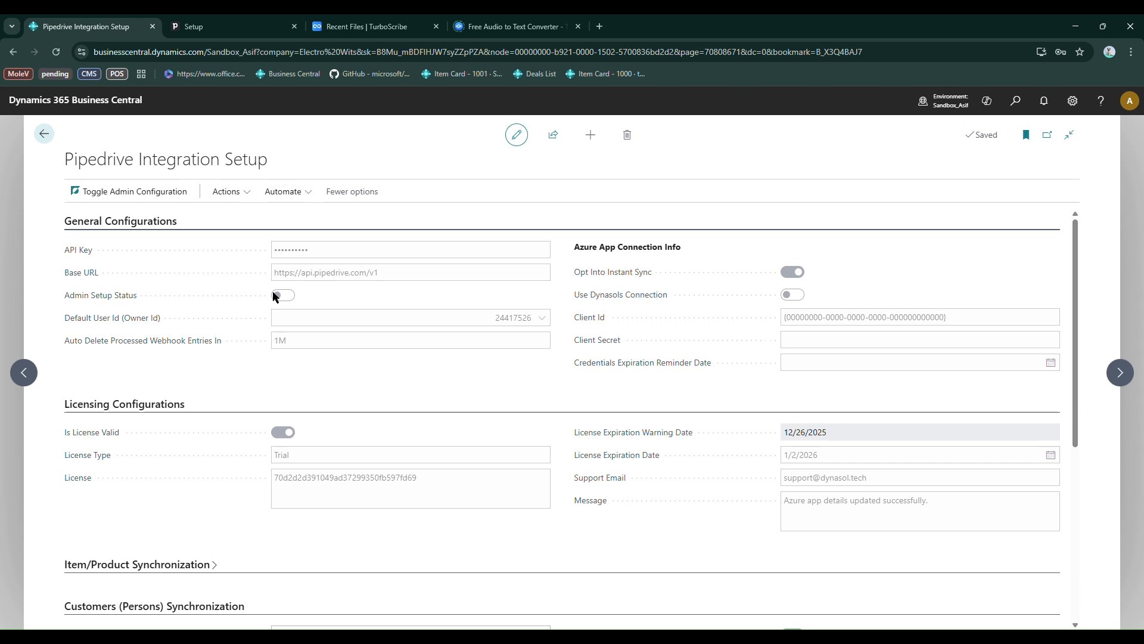
Examine the general configurations of the Pipedrive Integration Setup, including the API key, admin setup status and default user ID
left_click_drag(289, 255, 283, 254)
left_click_drag(494, 317, 520, 318)
left_click(256, 304)
left_click(514, 133)
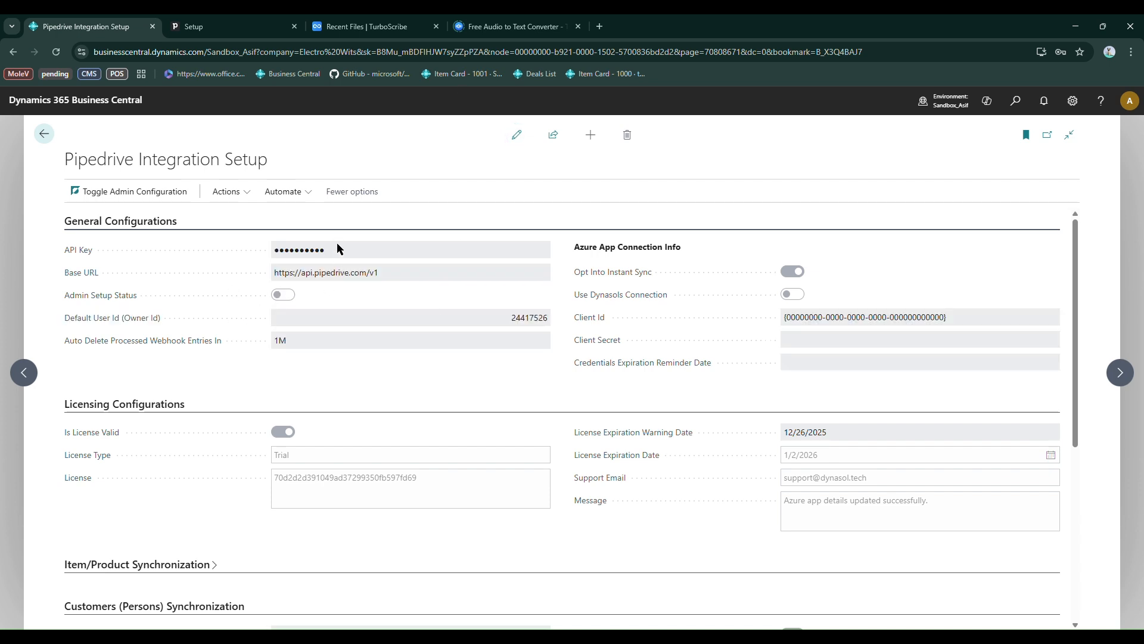
left_click(516, 135)
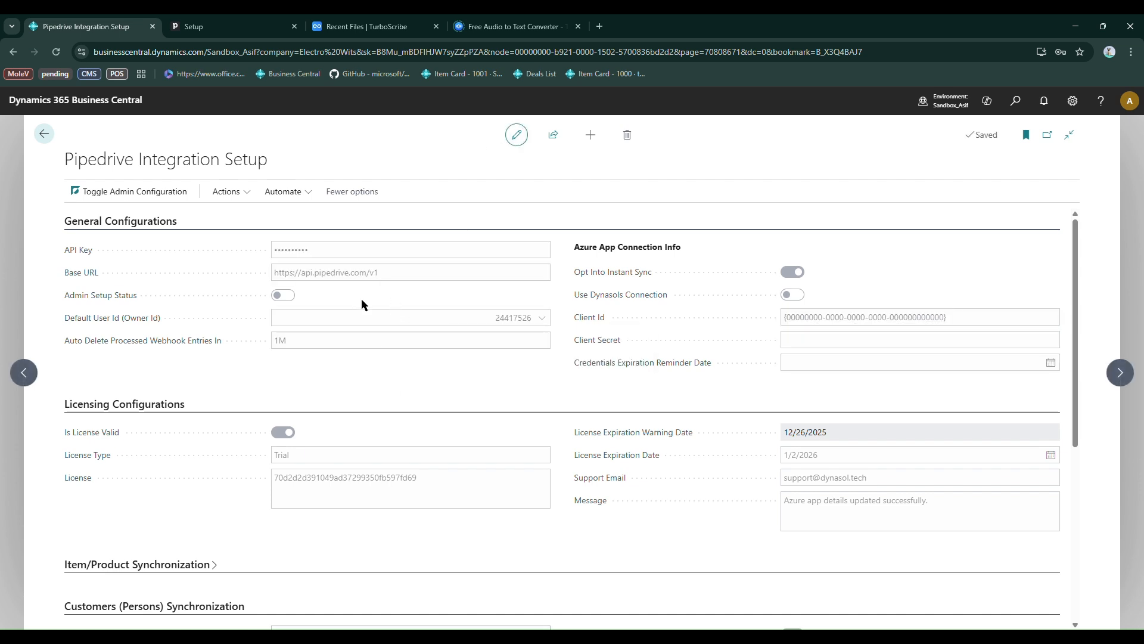
Review the licensing configurations: license type, the option to request a Dynasol license, expiration date and support email
scroll(361, 299, "down", 3)
left_click_drag(65, 255, 277, 253)
scroll(346, 252, "up", 1)
left_click_drag(288, 337, 283, 338)
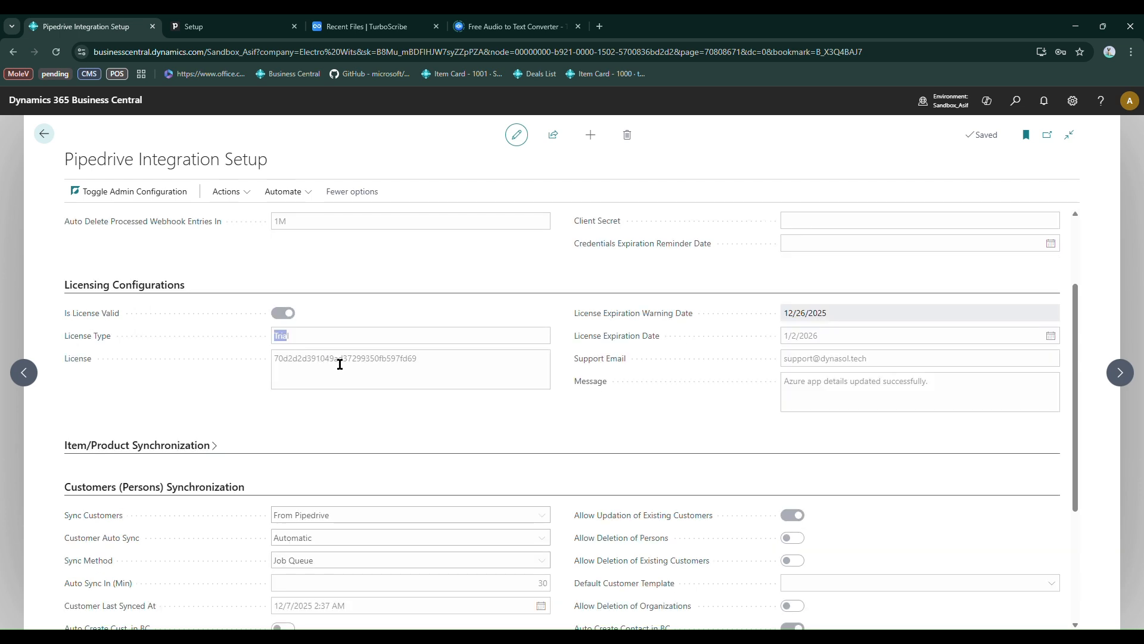
scroll(410, 373, "up", 3)
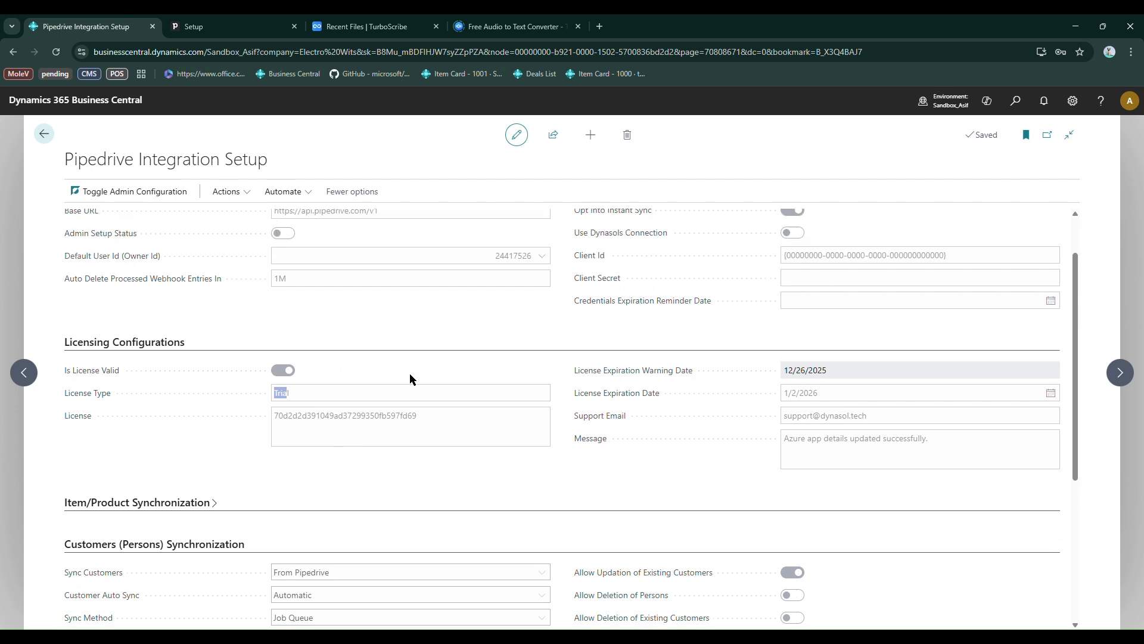
left_click(233, 196)
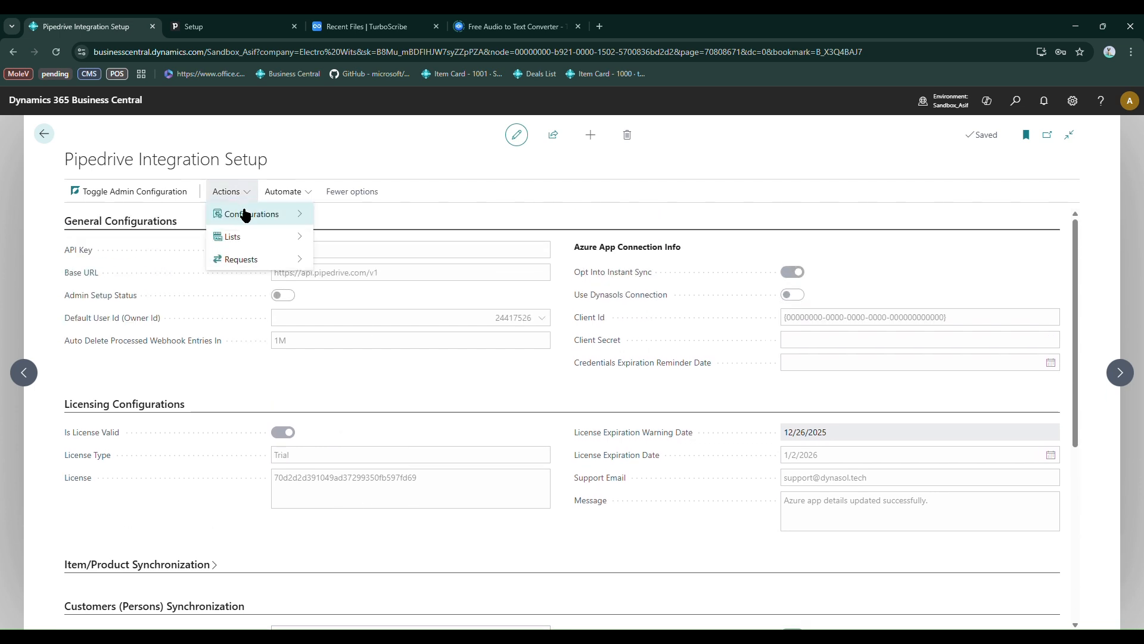
mouse_move(246, 215)
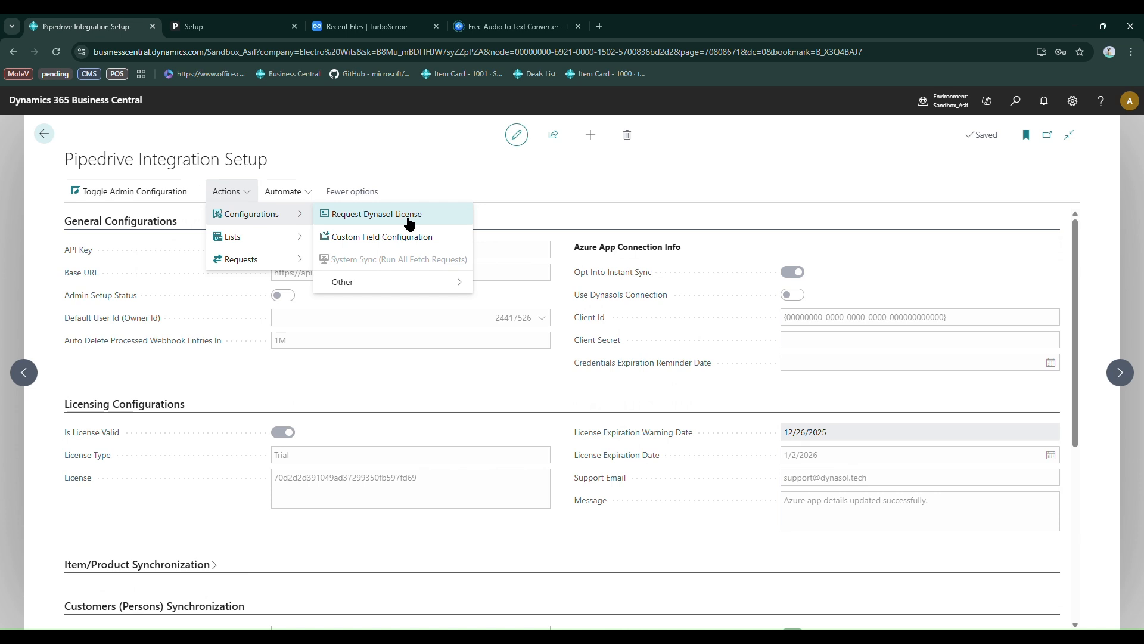
left_click(607, 432)
left_click_drag(785, 454, 842, 454)
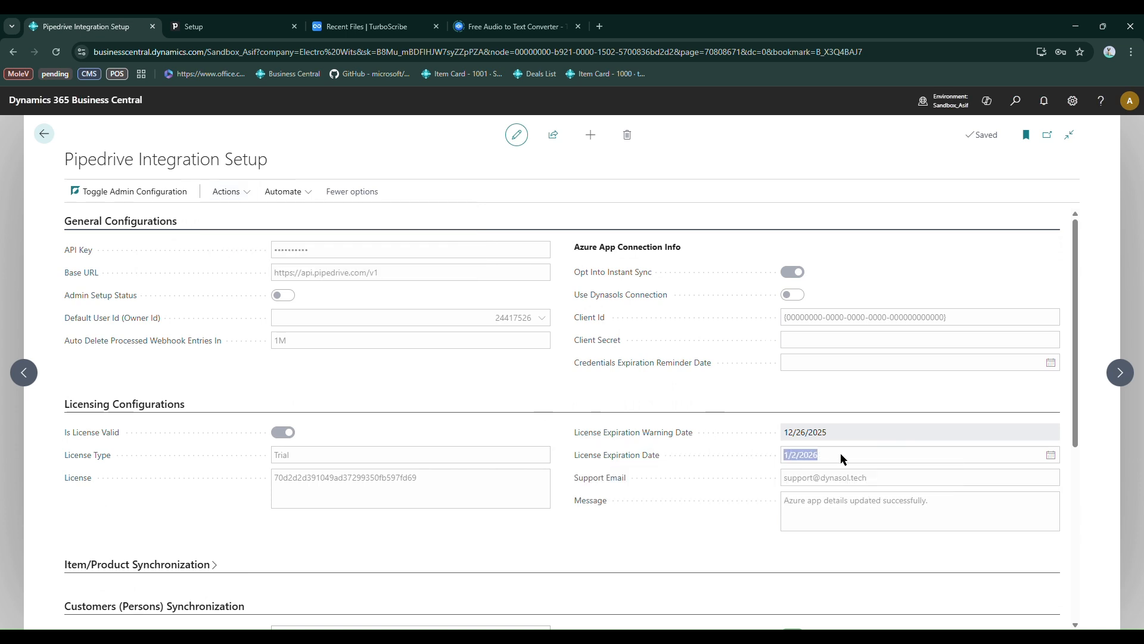
left_click_drag(784, 477, 882, 478)
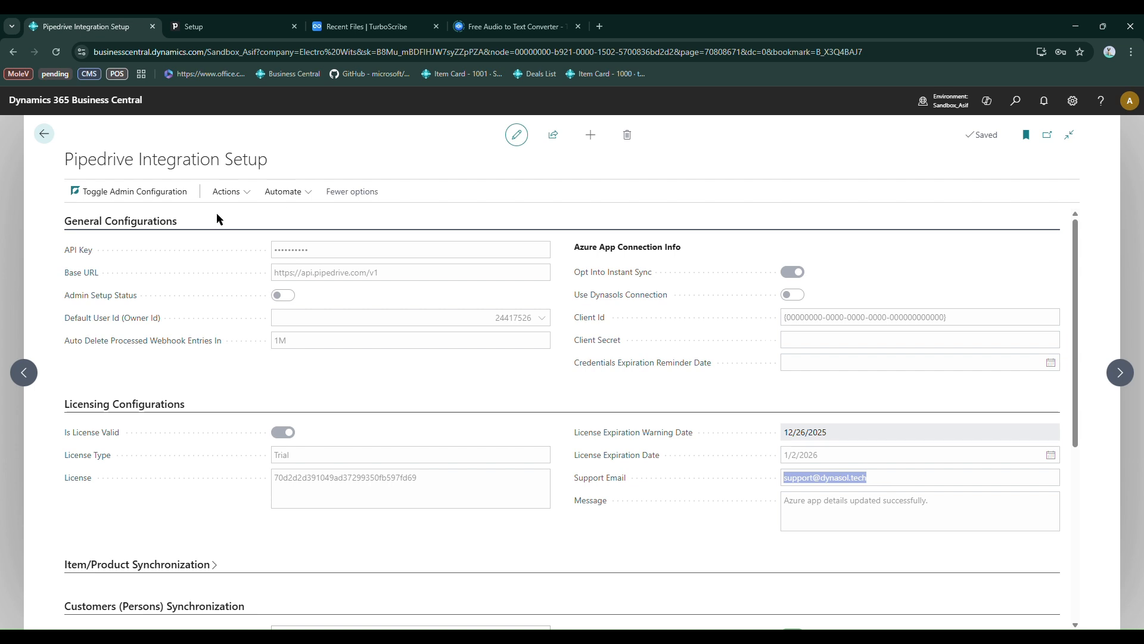
Enable the admin setup of the Pipedrive integration and confirm it
left_click(125, 197)
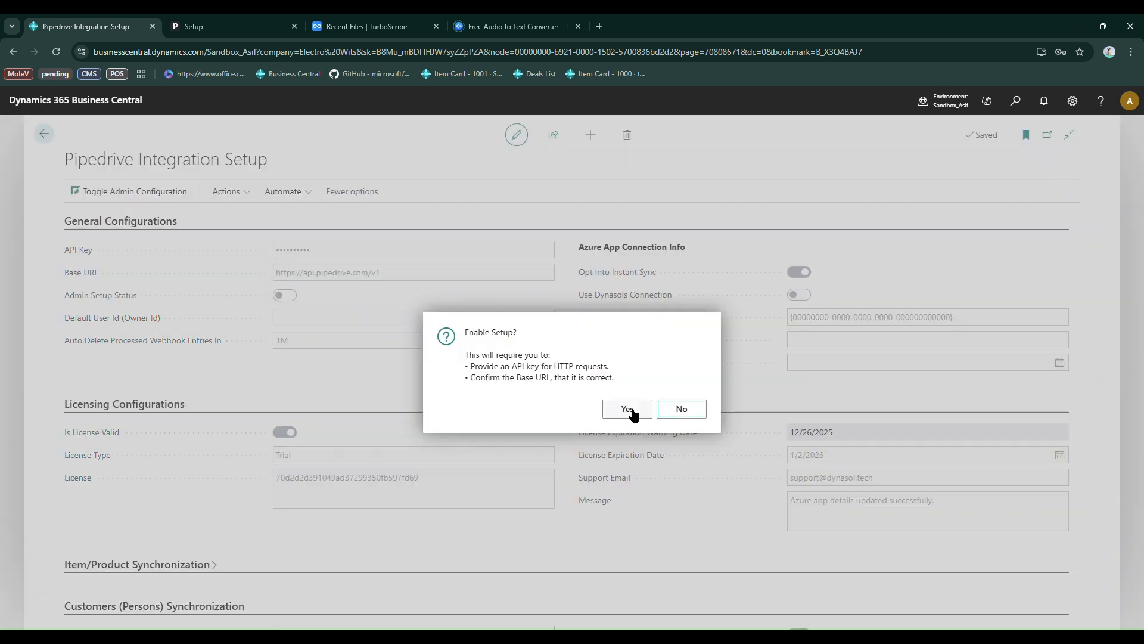
left_click(627, 409)
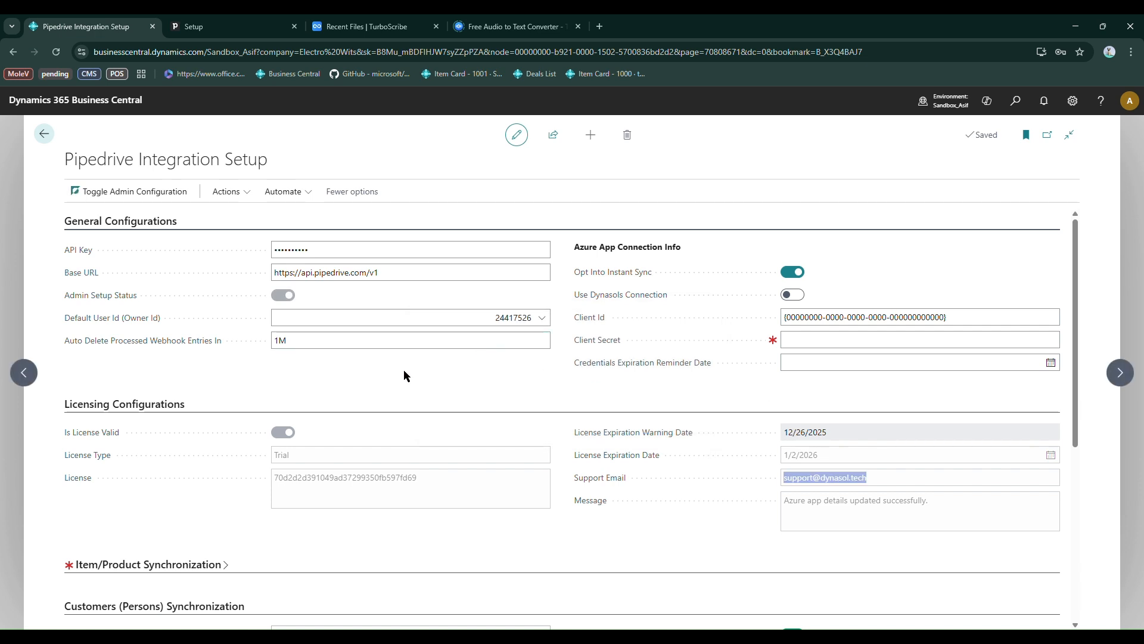
left_click(640, 389)
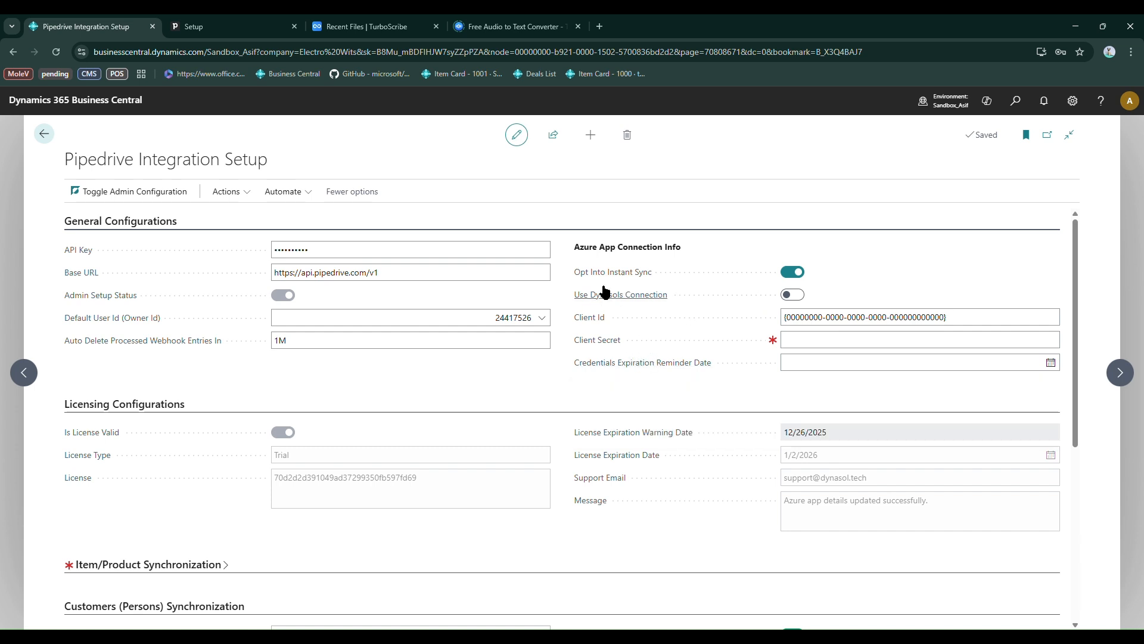
Check the description of Use Dynasols Connection and the client credential fields, then turn on Use Dynasols Connection
mouse_move(638, 304)
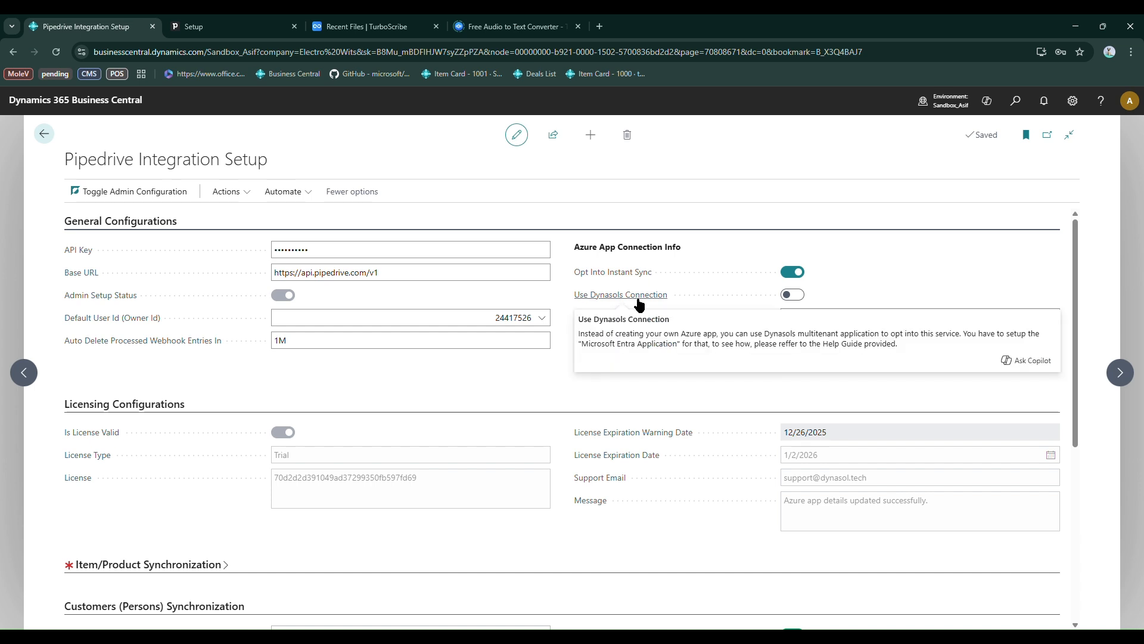
mouse_move(600, 324)
left_click(865, 322)
left_click(844, 345)
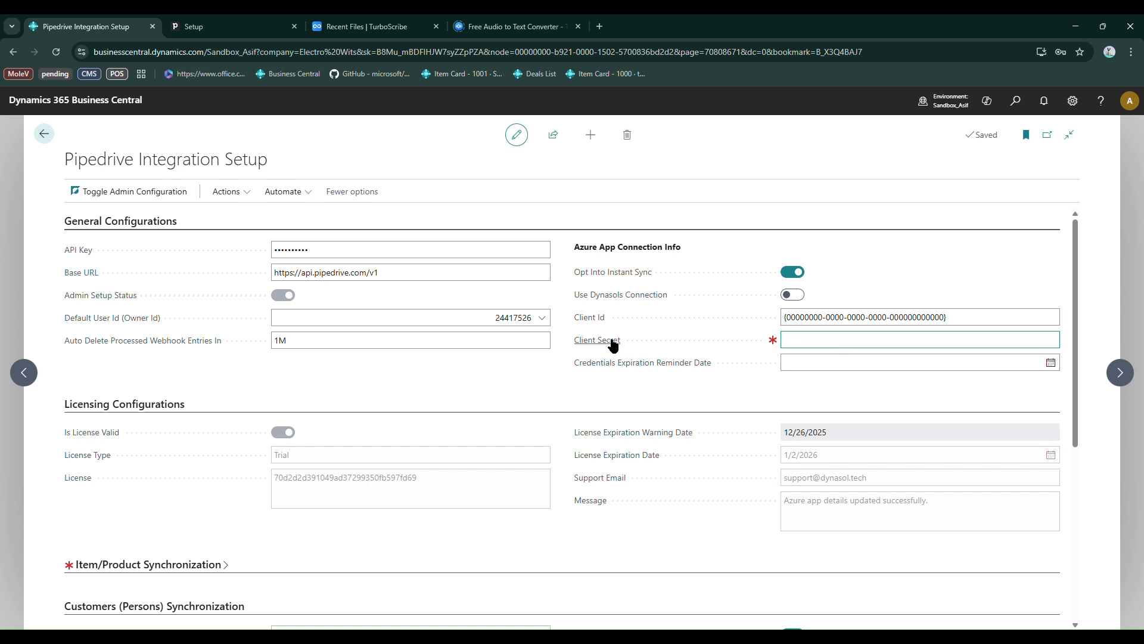
left_click(683, 342)
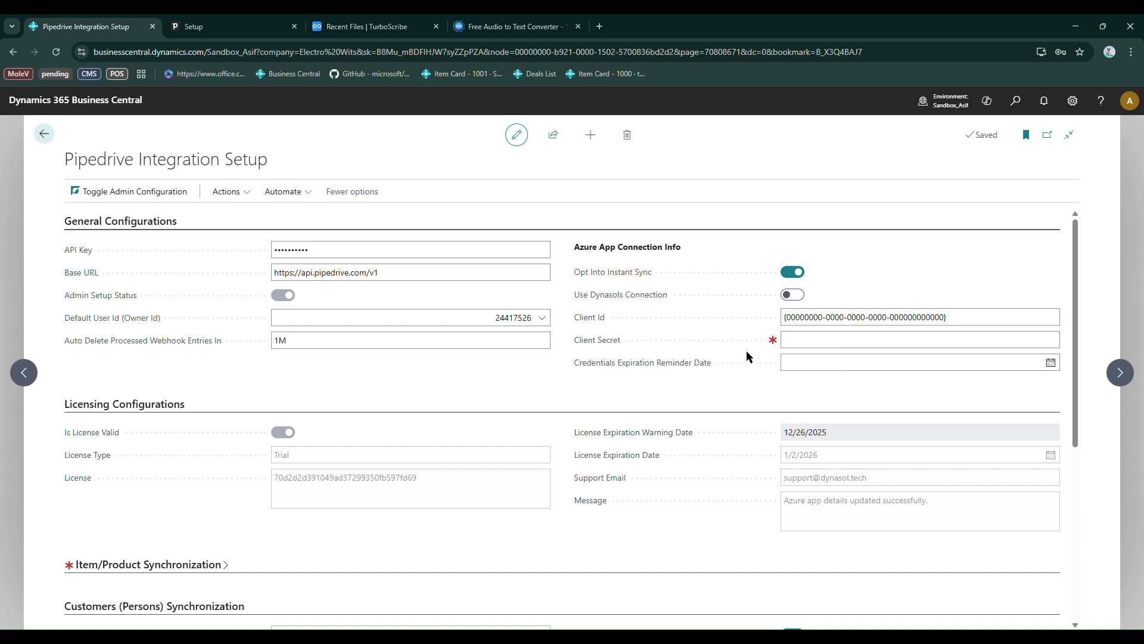
left_click(791, 294)
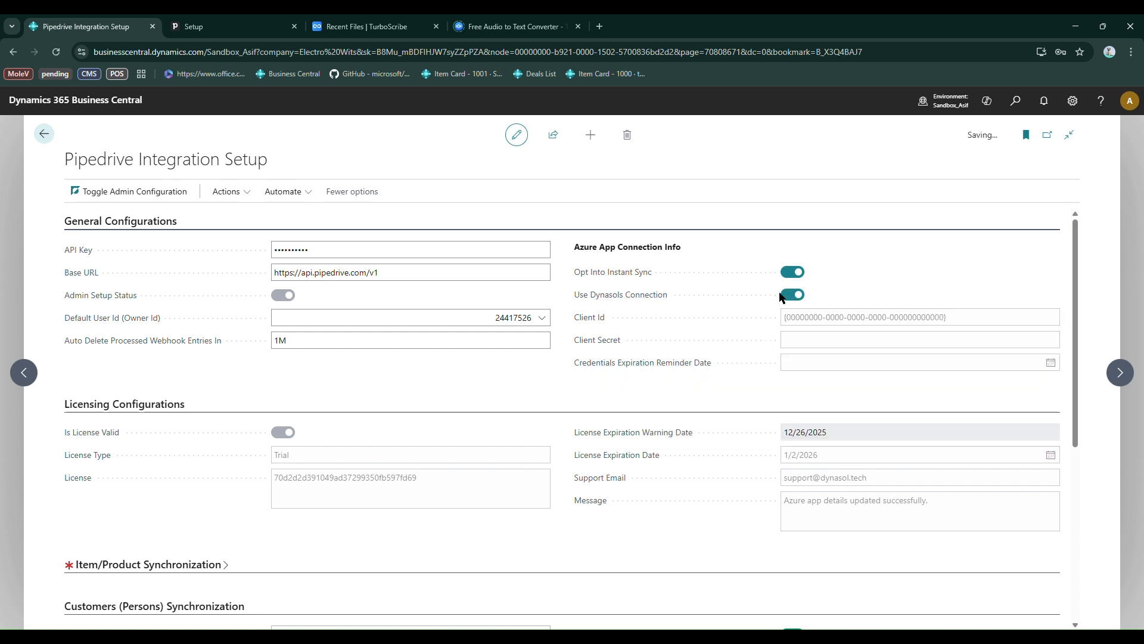
Read the Use Dynasols Connection help text, then find Microsoft Entra Applications and open the Dynasol_Token card
mouse_move(610, 296)
left_click_drag(579, 344, 663, 354)
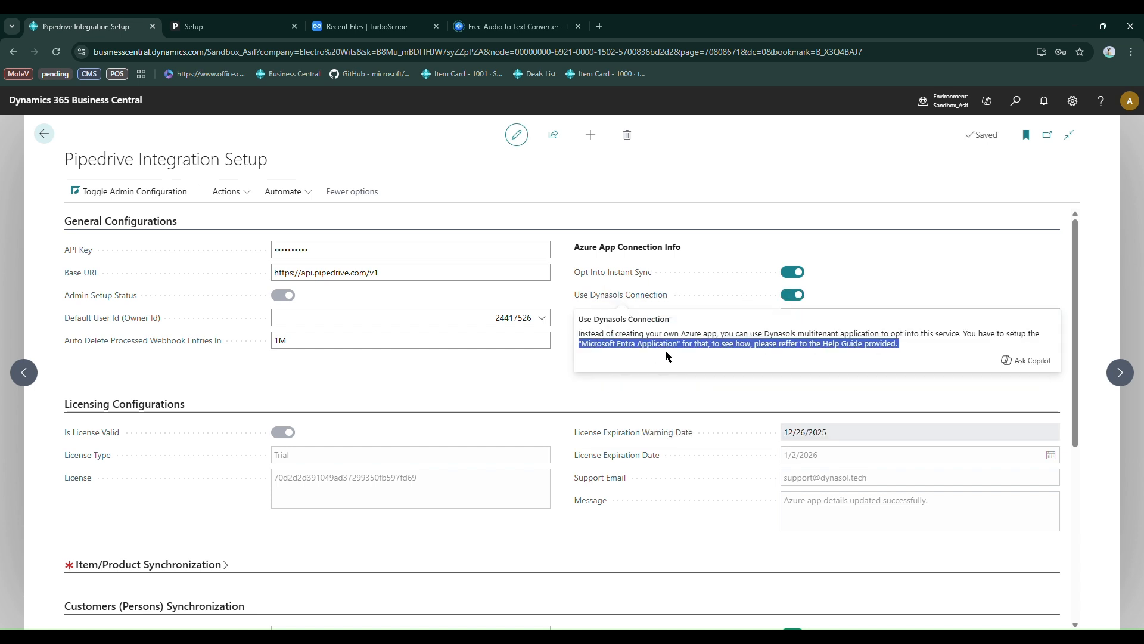
key("alt+q")
type("mic entr ap")
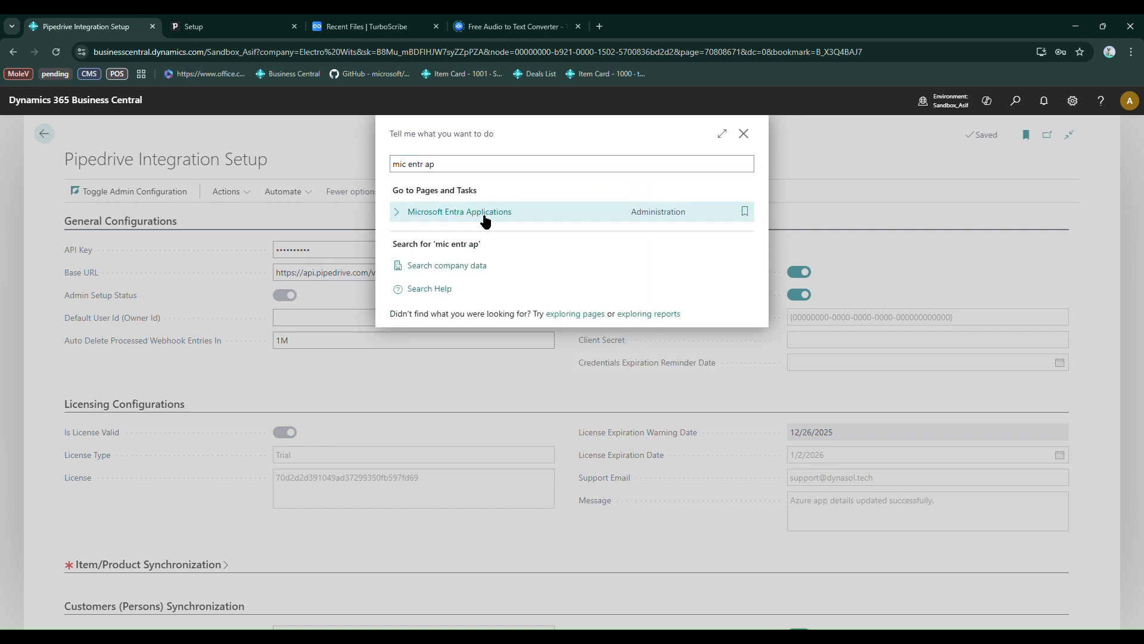
left_click(486, 221)
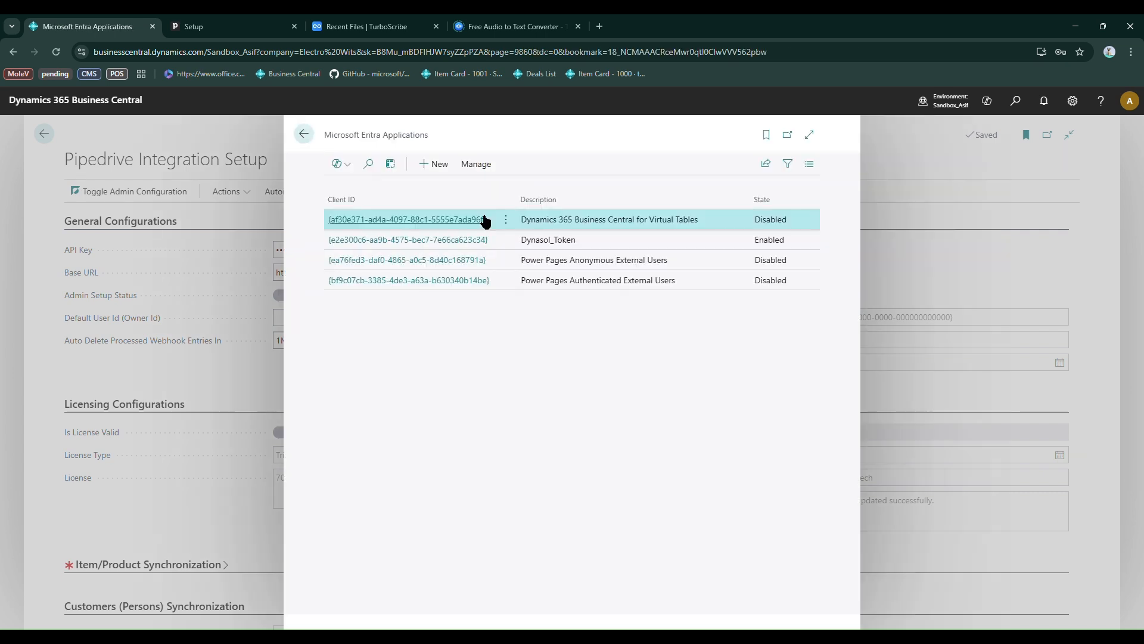
left_click(484, 241)
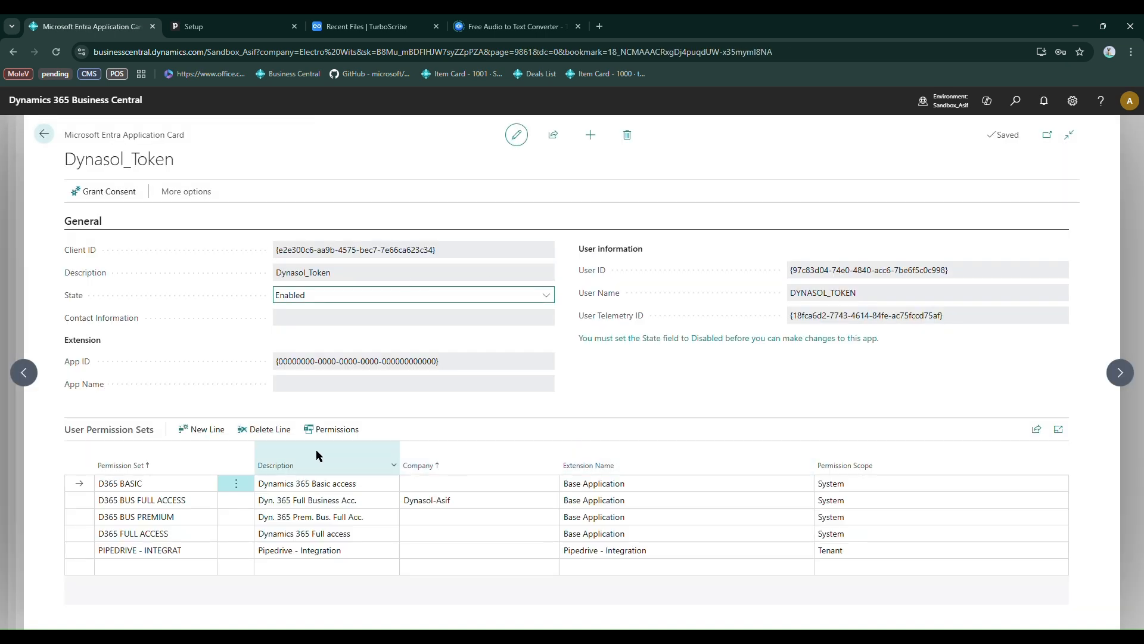
Try the Grant Consent action for the Dynasol_Token application, then return to the Pipedrive Integration Setup
left_click(102, 196)
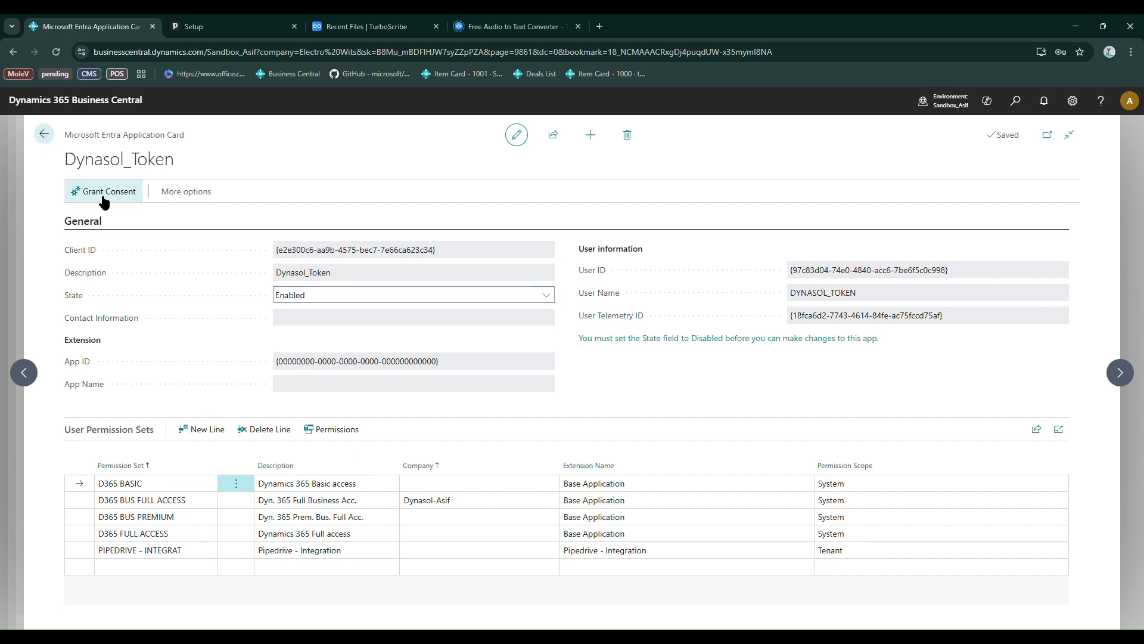
left_click(673, 398)
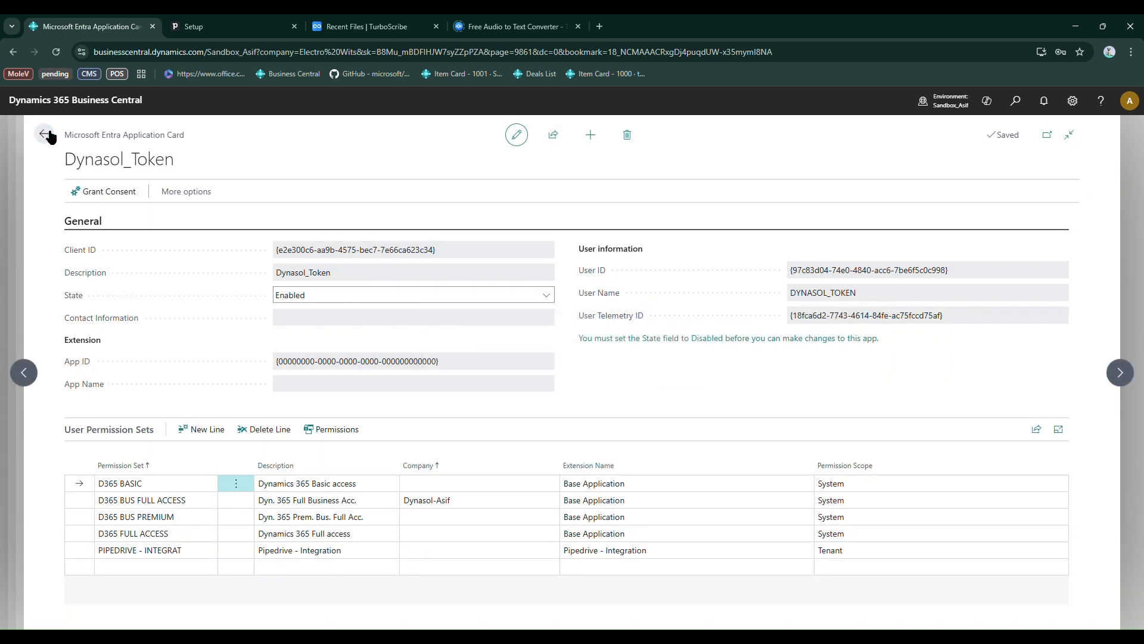
left_click(44, 133)
left_click(243, 270)
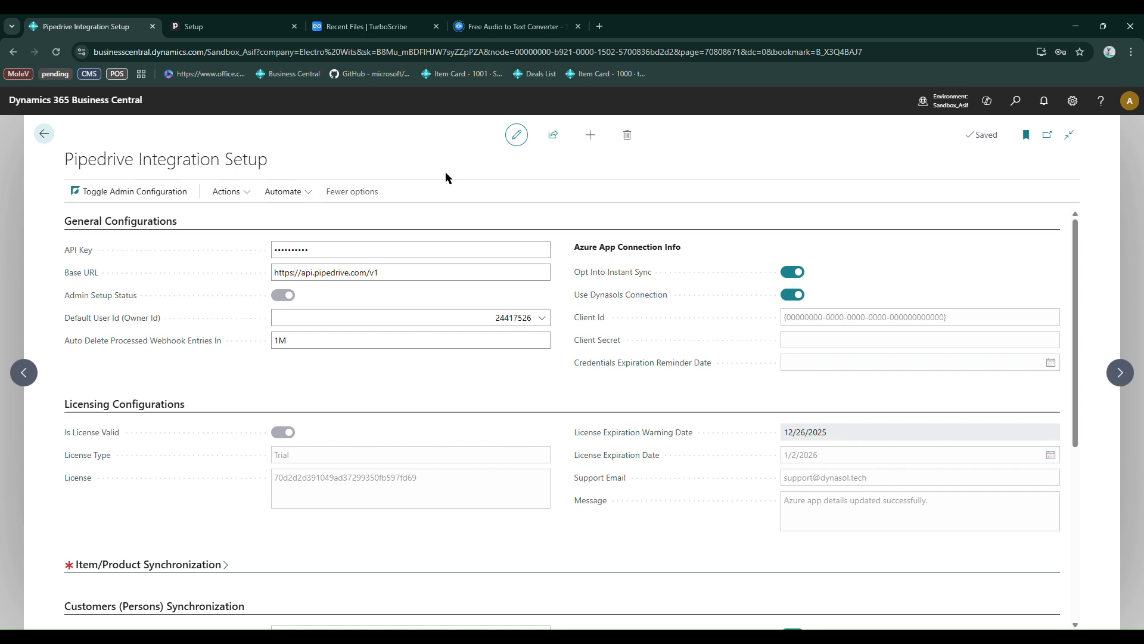
Switch to Pipedrive, open the Webhooks settings under Tools and apps, and copy the PersonHandler webhook's endpoint URL
left_click(244, 26)
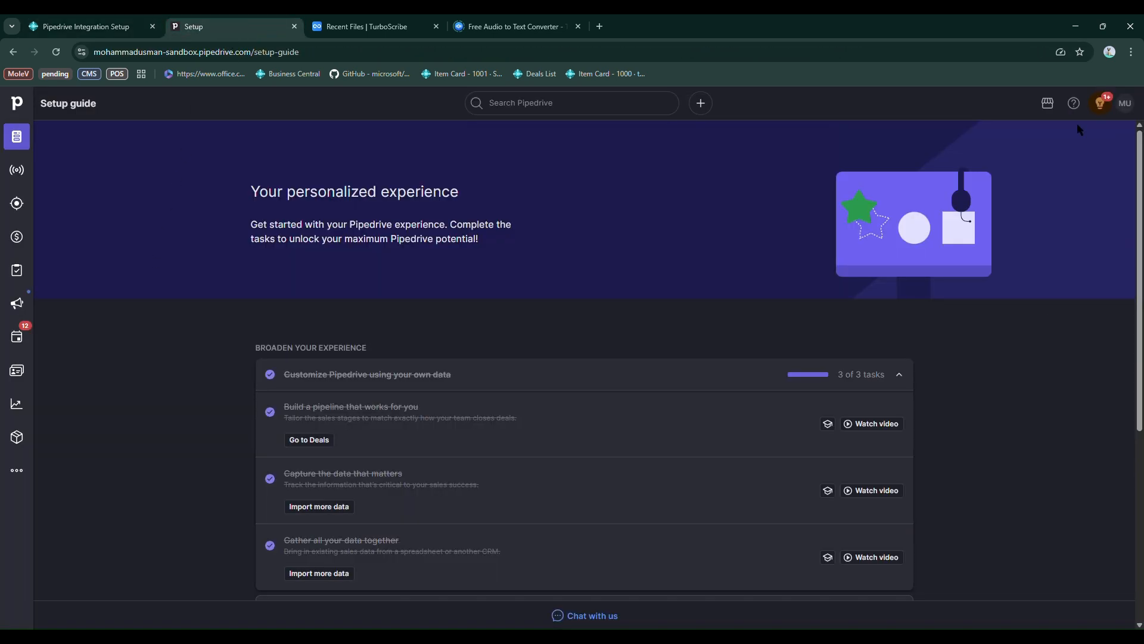
left_click(1125, 103)
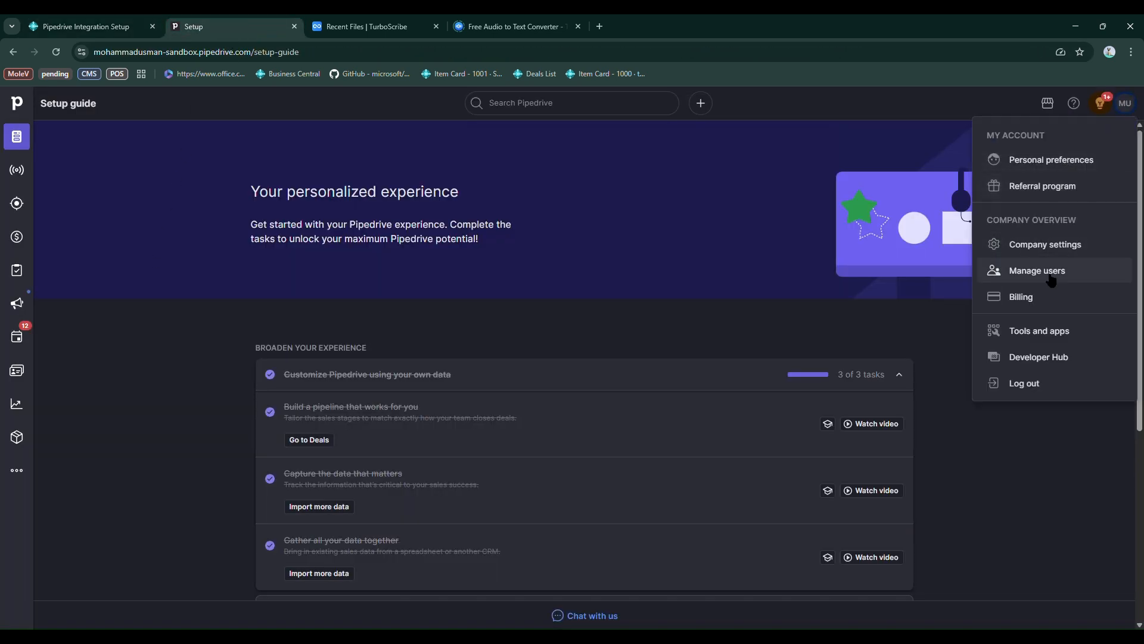
left_click(1036, 330)
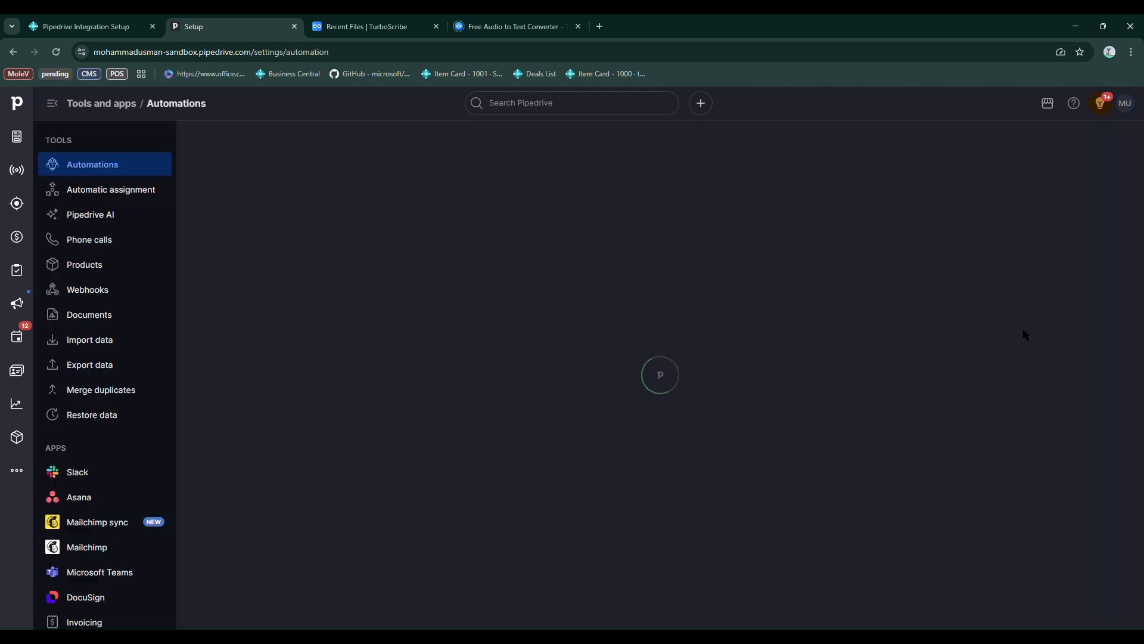
left_click(86, 291)
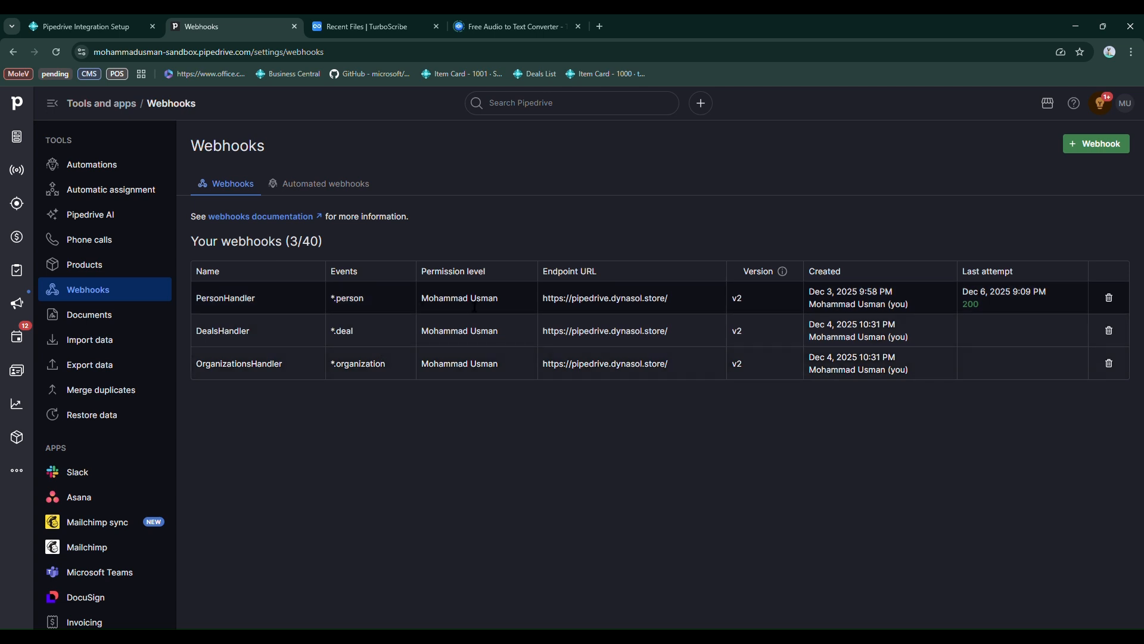
left_click_drag(542, 302, 675, 309)
key("ctrl+c")
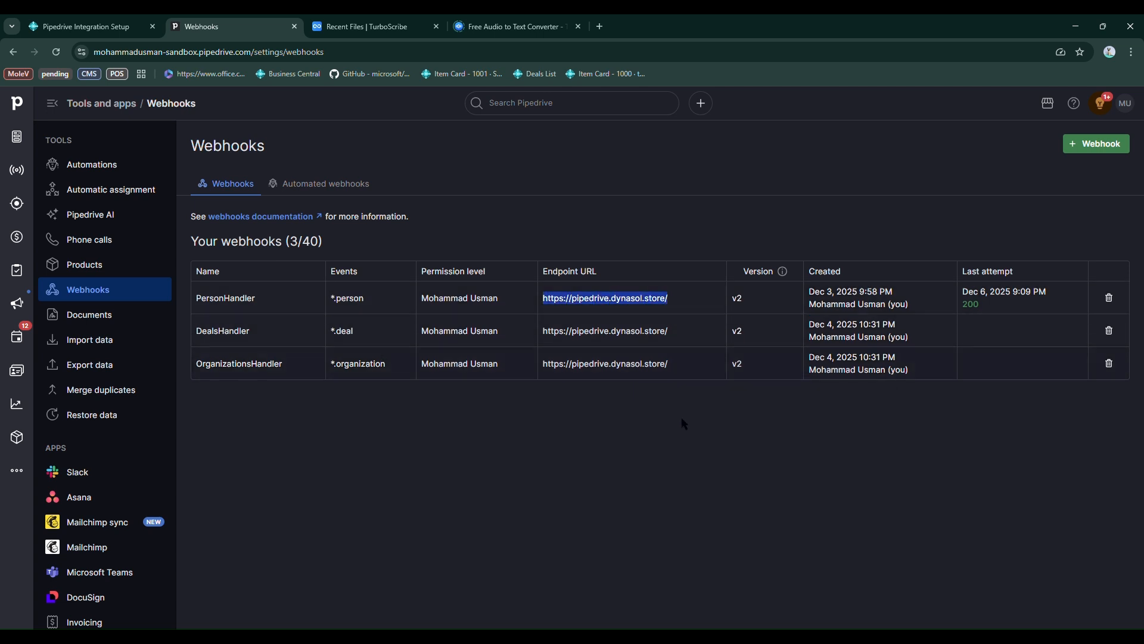
left_click(685, 426)
Start a new regular webhook with event action * and event object organization
left_click(1100, 143)
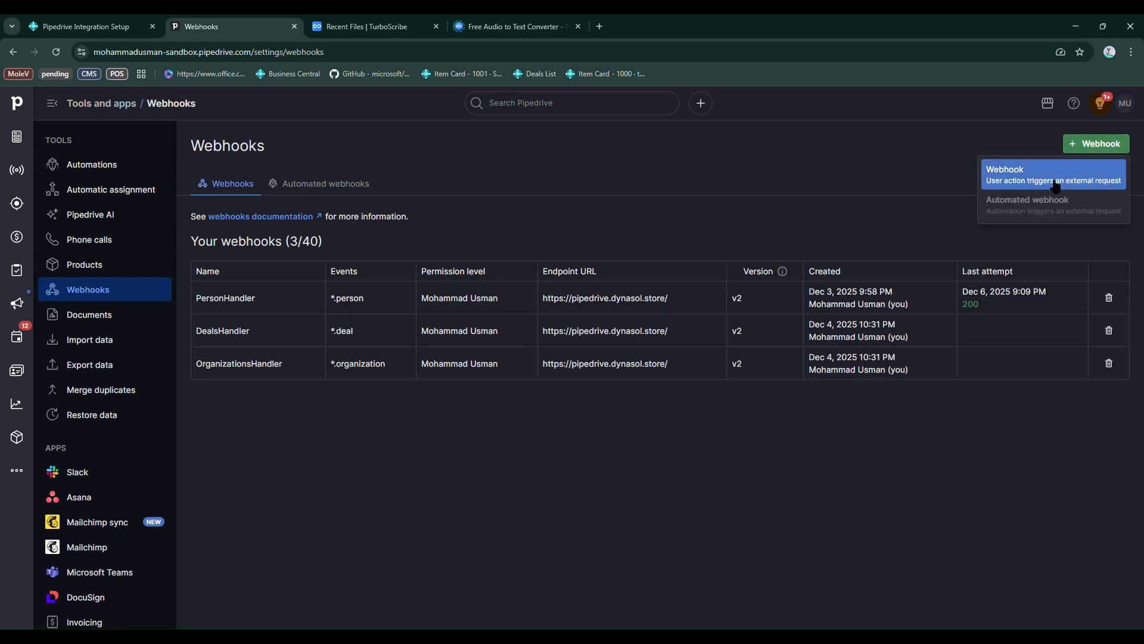
left_click(1029, 179)
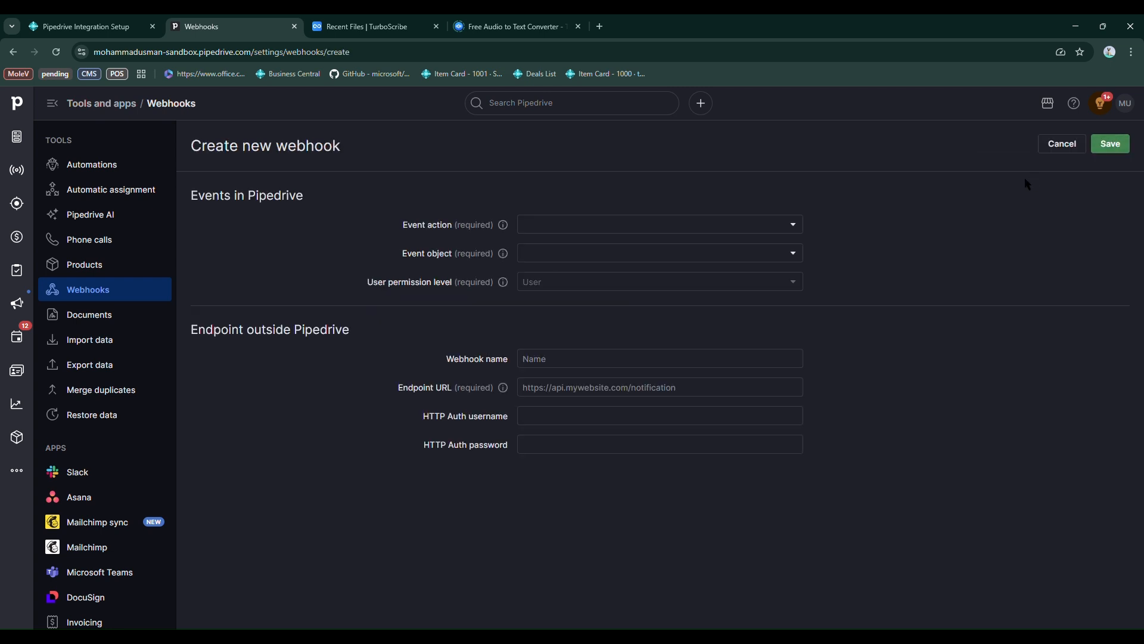
left_click(551, 225)
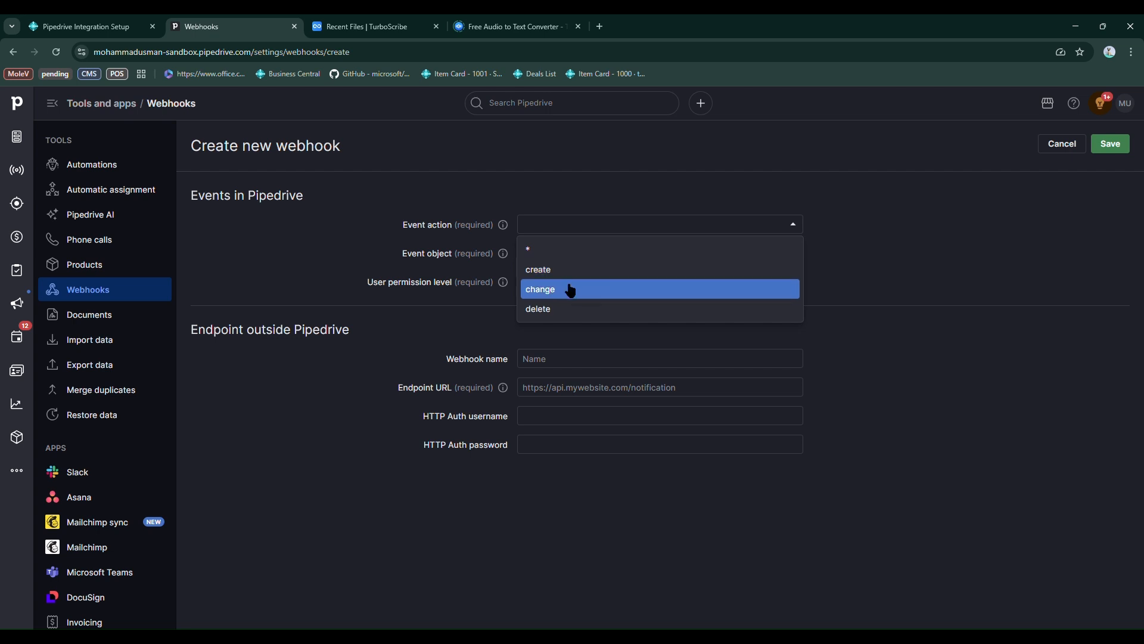
left_click(578, 251)
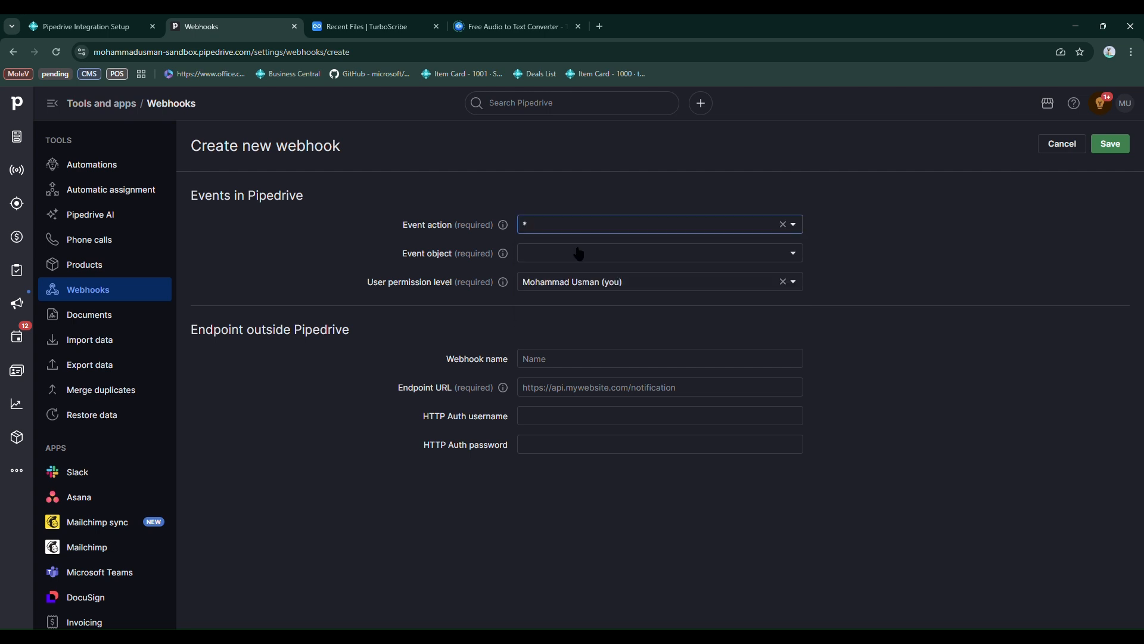
left_click(600, 257)
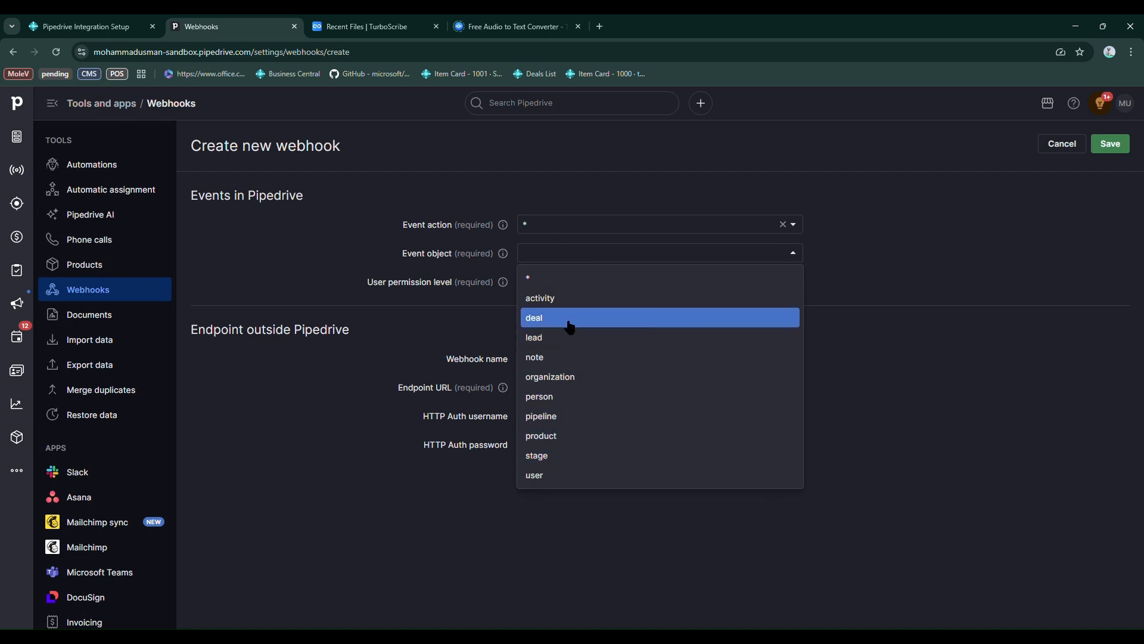
left_click(569, 378)
left_click(593, 358)
type("org webhook")
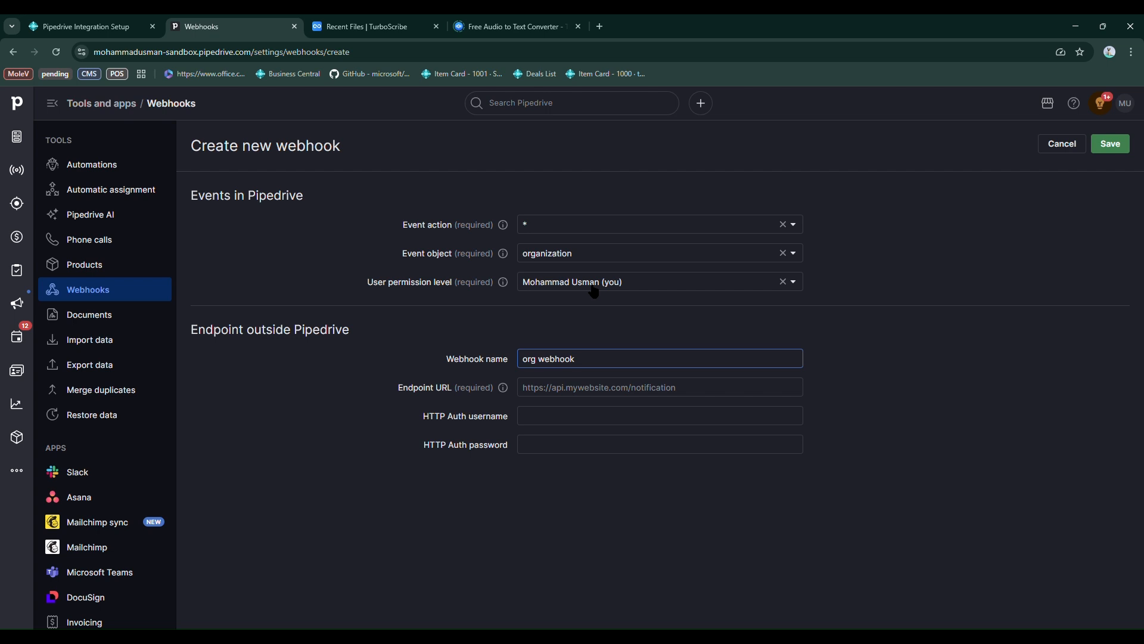
left_click(594, 387)
key("ctrl+v")
left_click_drag(680, 388, 491, 381)
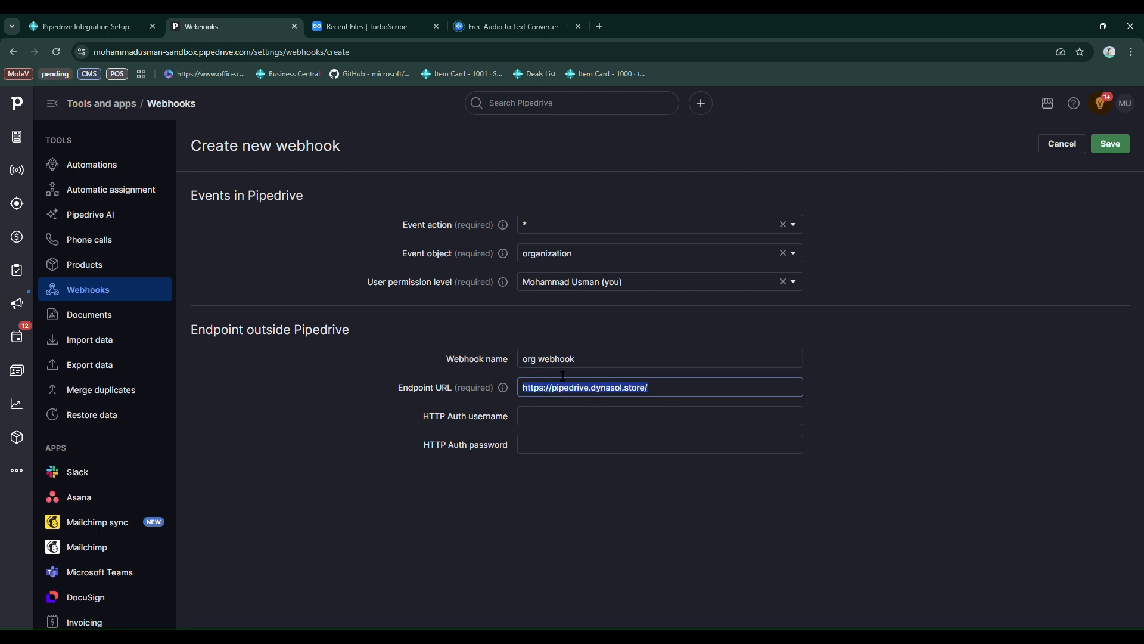
key("Escape")
left_click(660, 369)
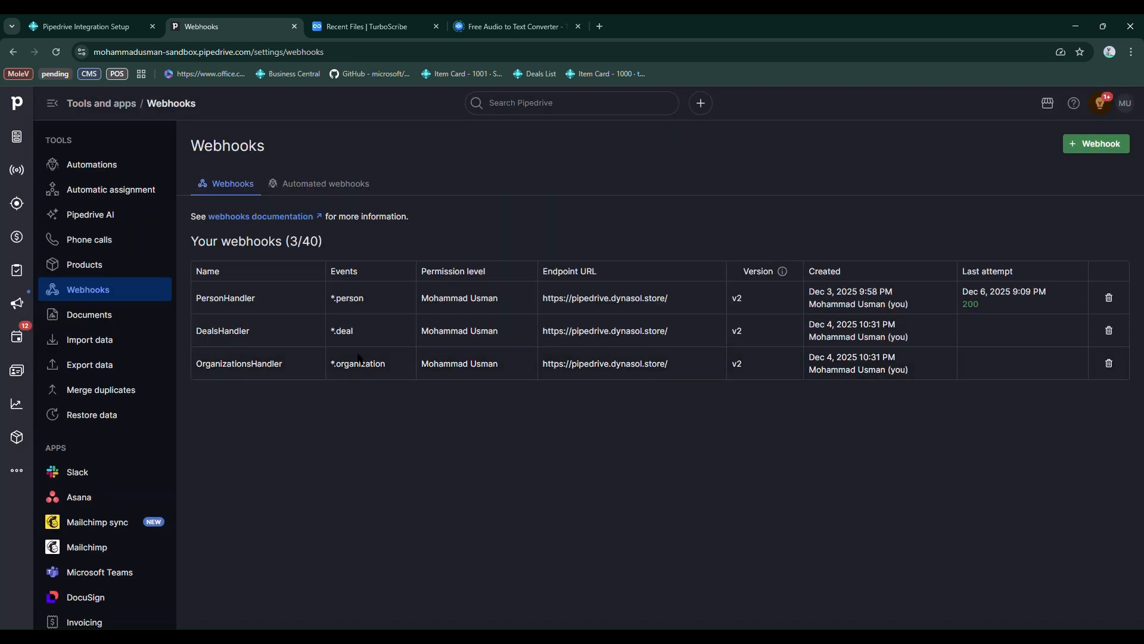
Return to Business Central and view the list of received Pipedrive webhooks, then go back to the integration setup
left_click(133, 21)
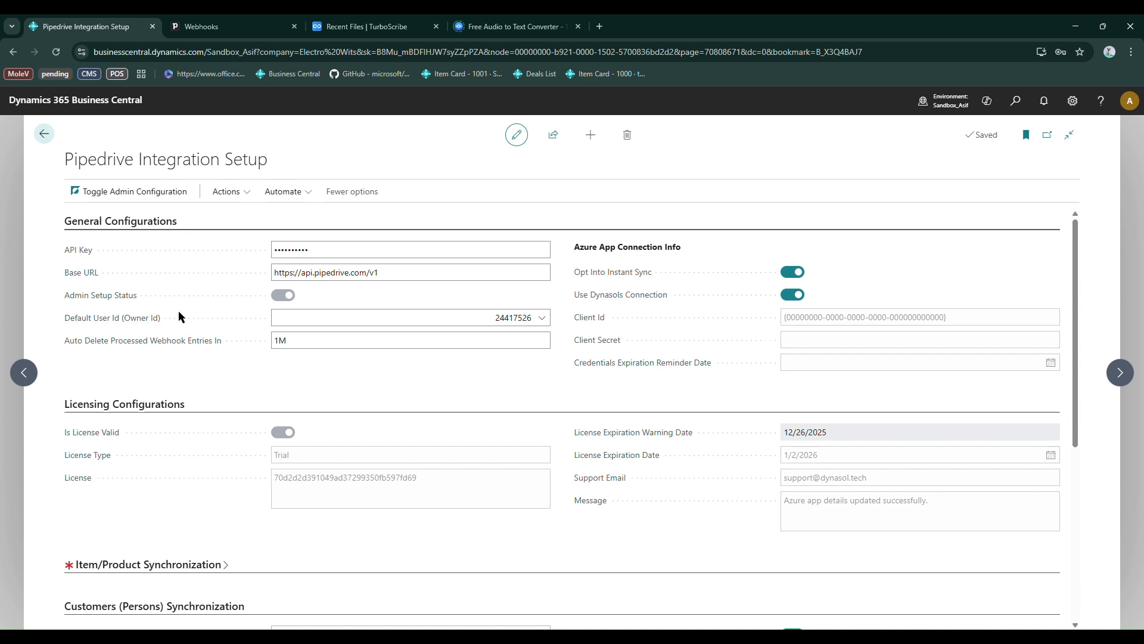
left_click(234, 196)
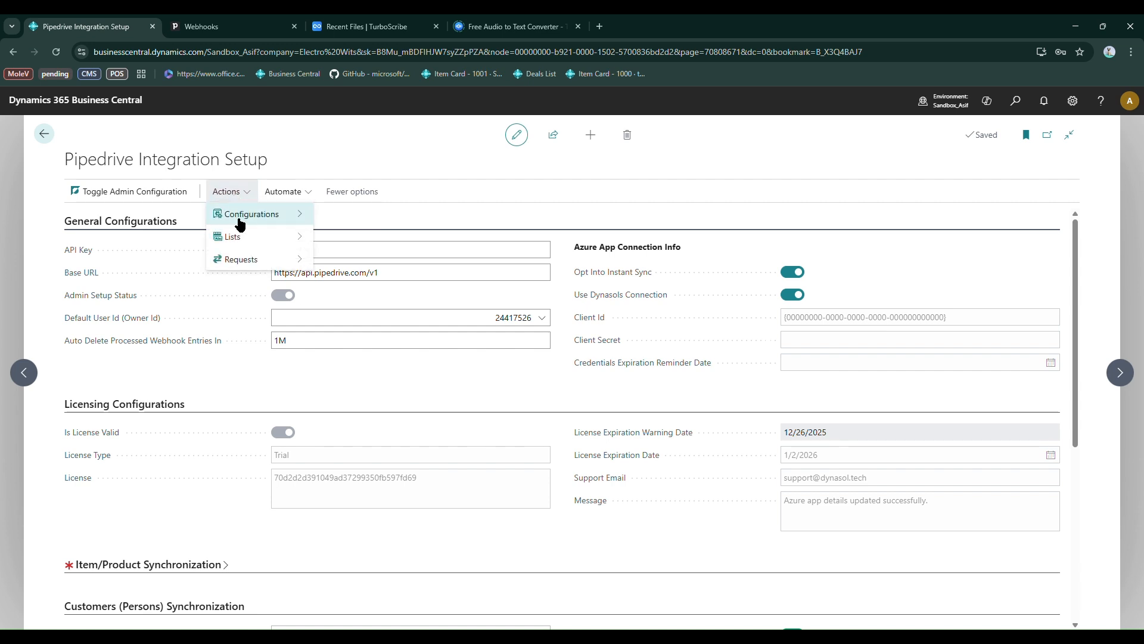
mouse_move(241, 236)
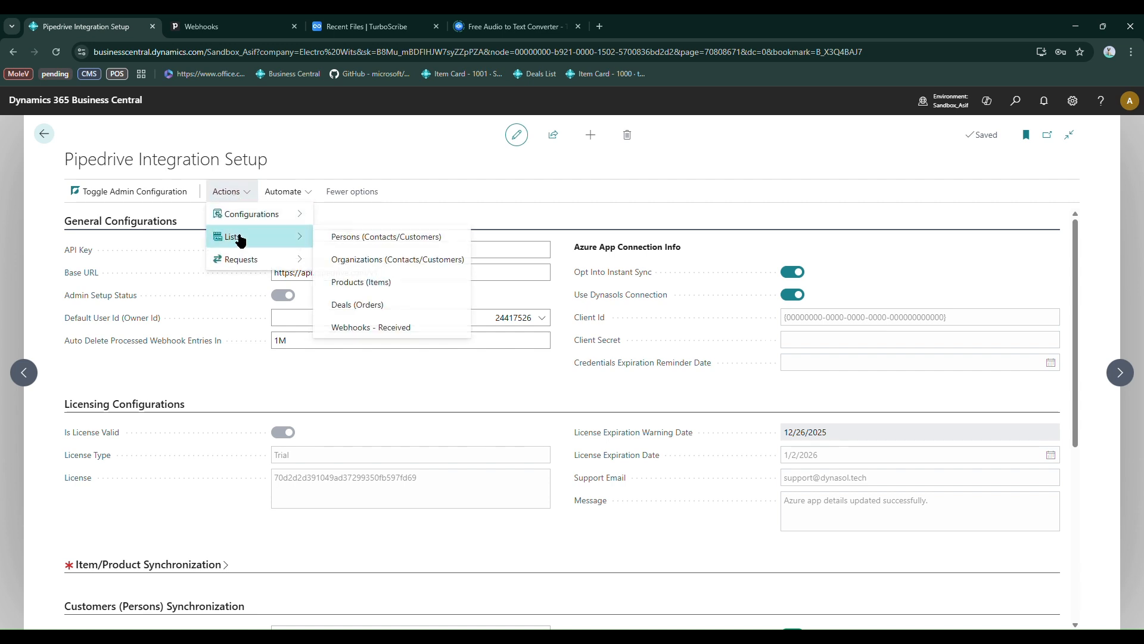
left_click(367, 329)
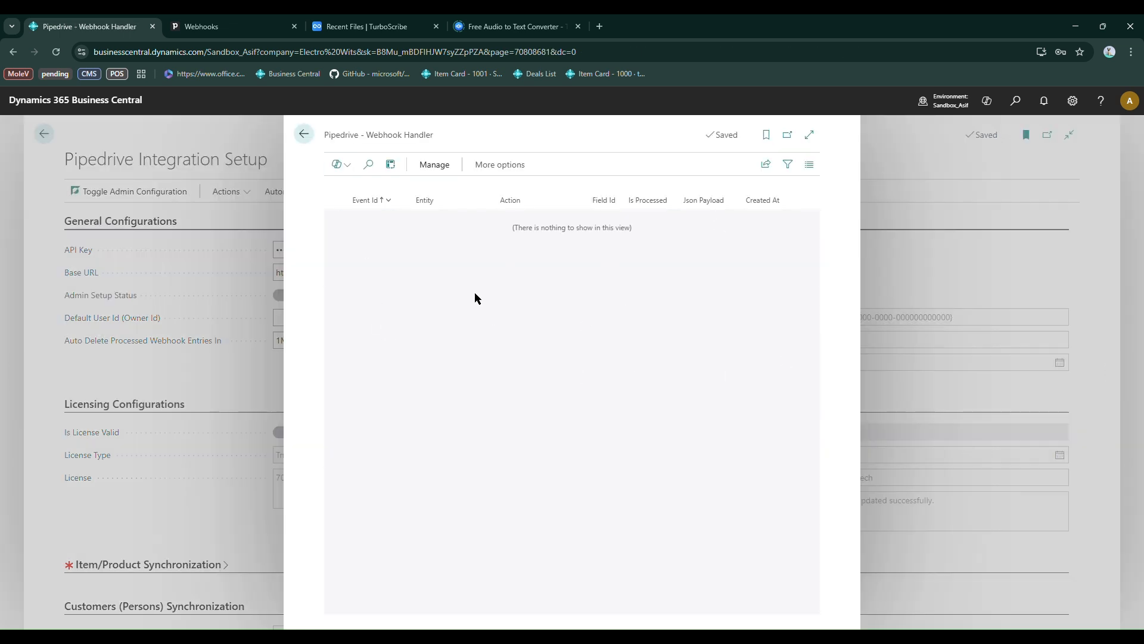
left_click(303, 134)
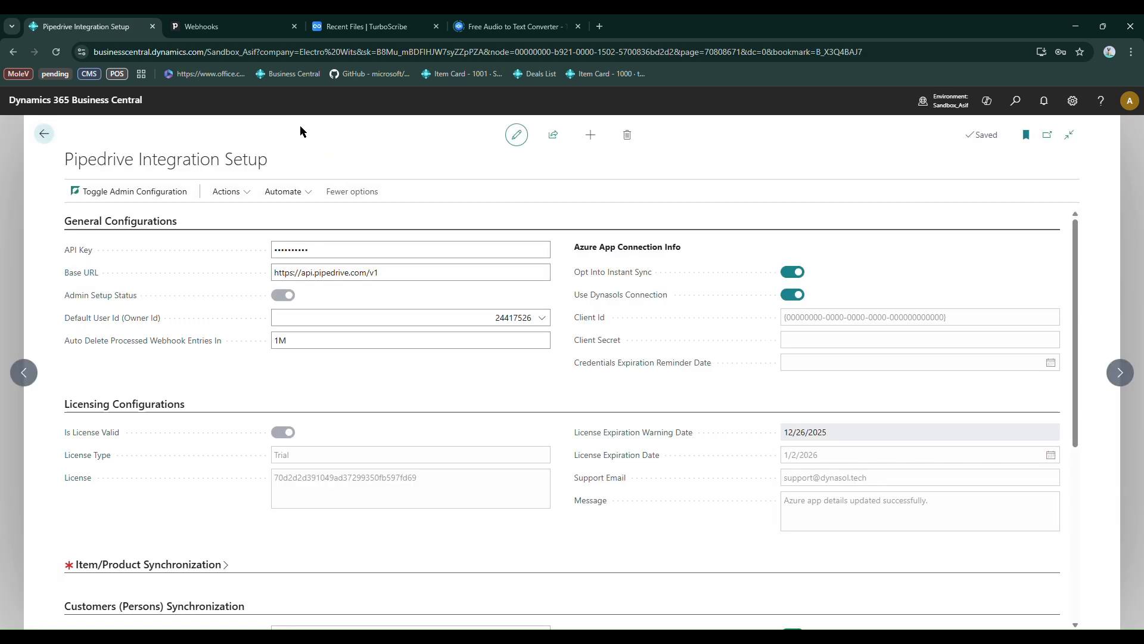
Read the help text for Auto Delete Processed Webhook Entries In and check its date formula field
left_click(143, 340)
left_click_drag(119, 381, 283, 384)
left_click(282, 385)
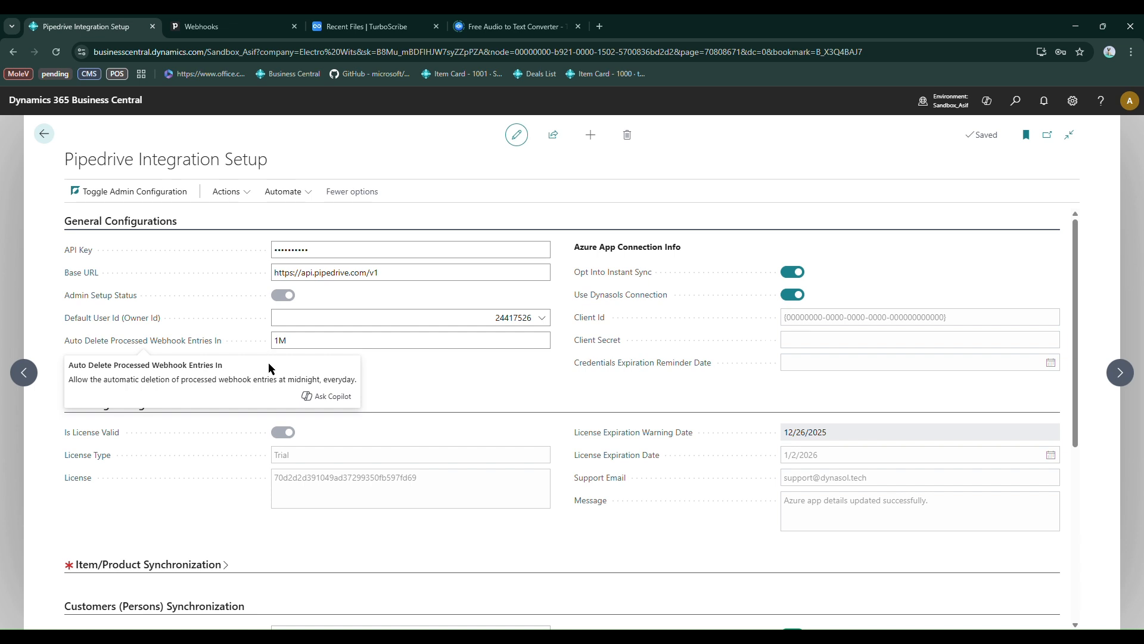
left_click(317, 348)
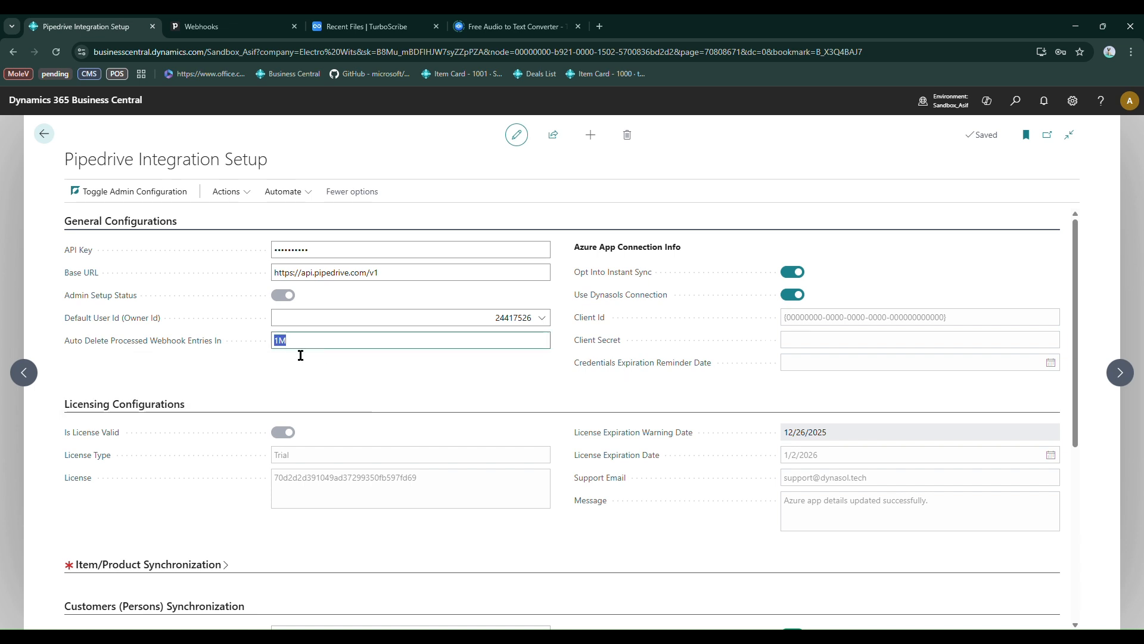
left_click(306, 373)
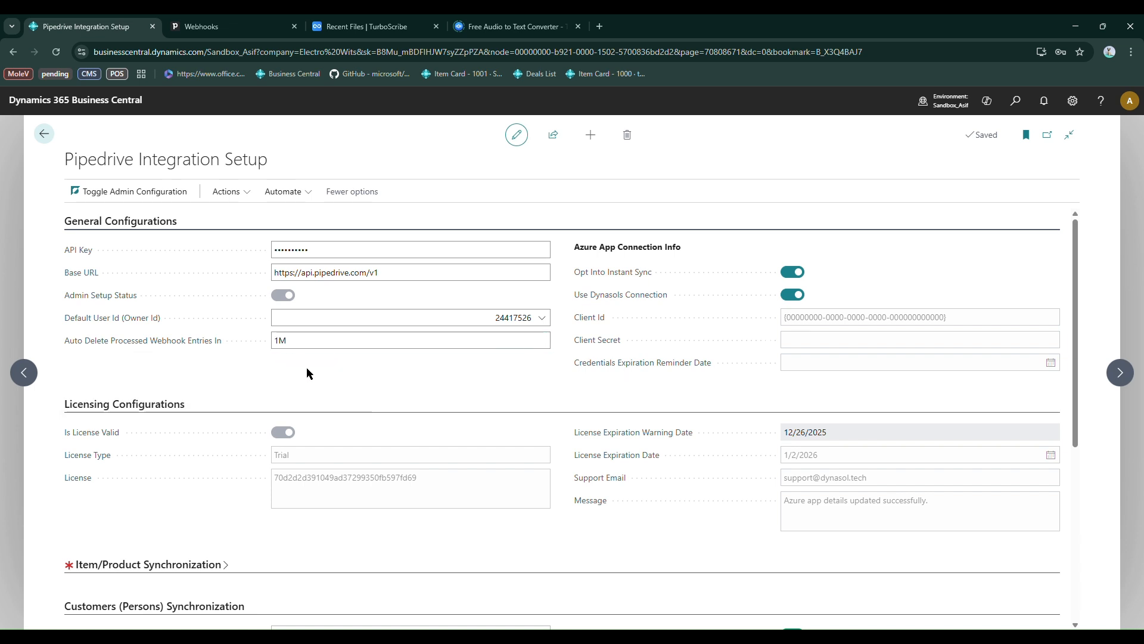
Set the Sync Method for Item/Product Synchronization to Automatic (Job Queue)
scroll(336, 357, "down", 1)
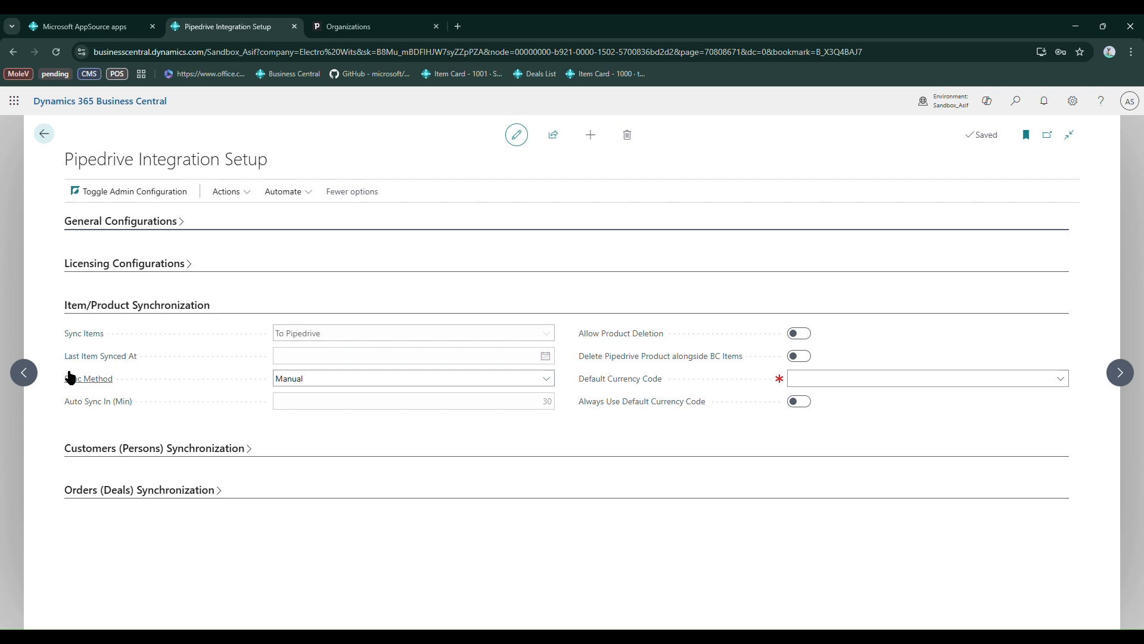
mouse_move(105, 361)
mouse_move(103, 391)
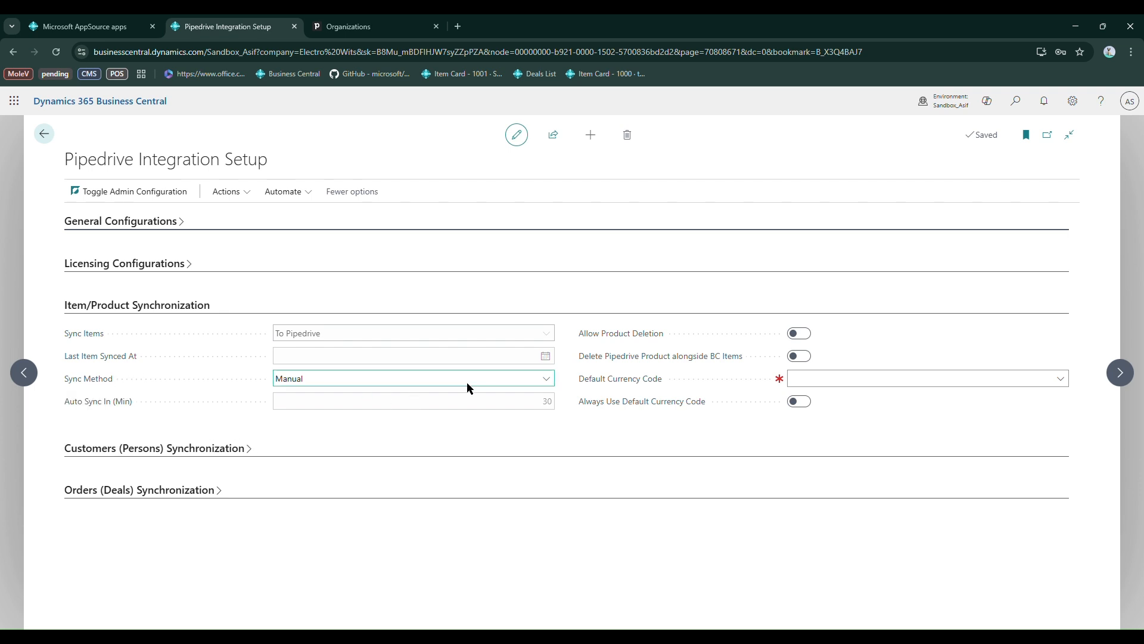
left_click(476, 411)
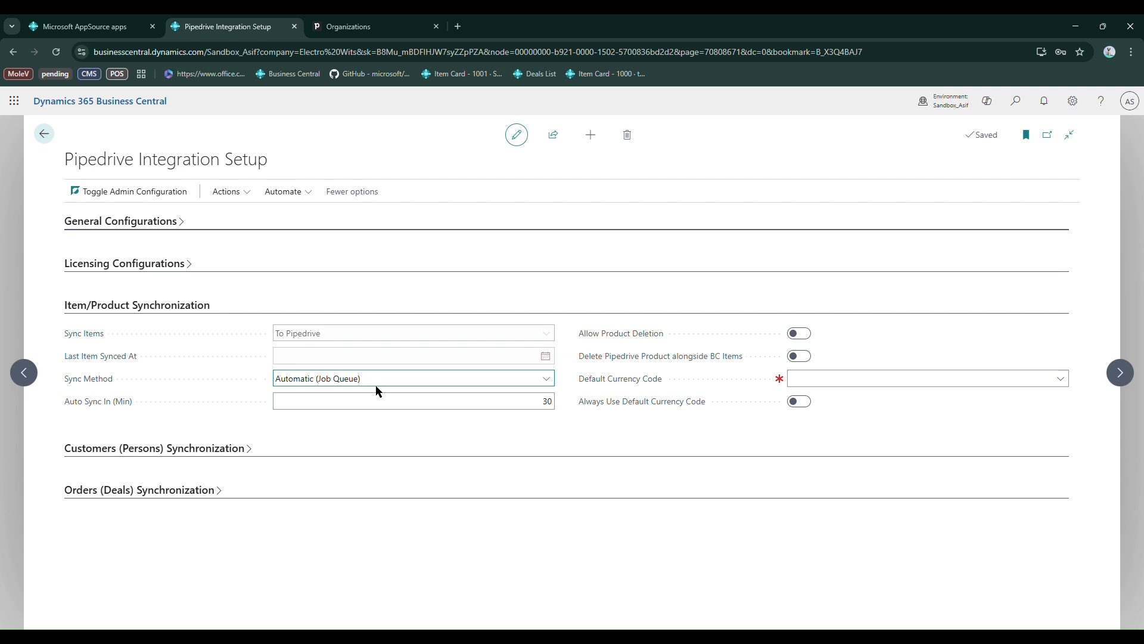
left_click(390, 391)
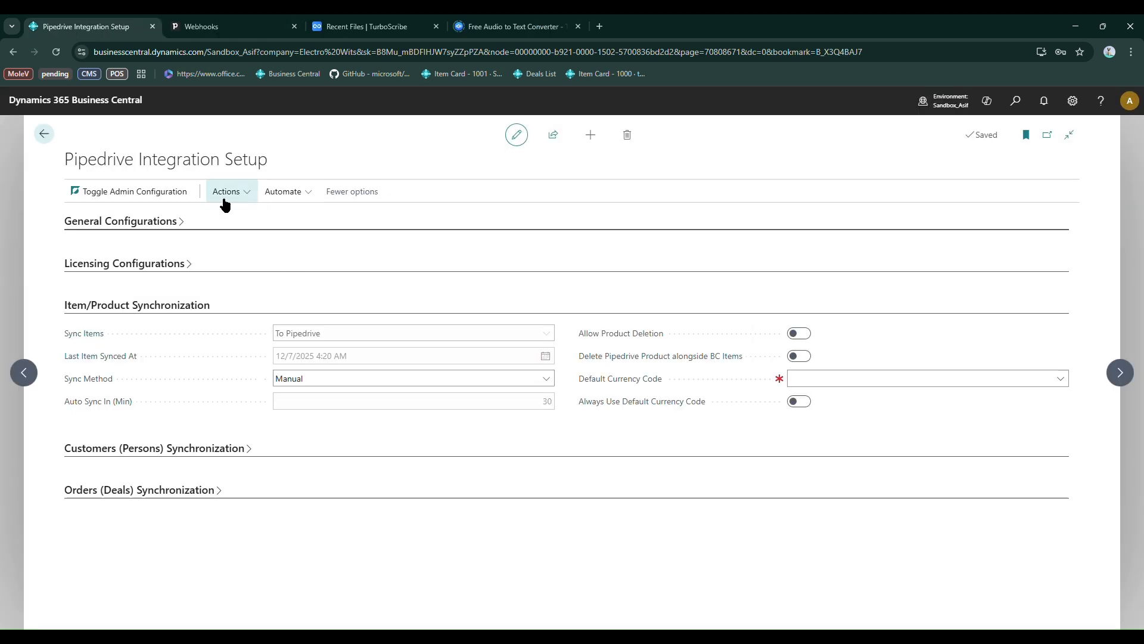
Look up the Requests actions for manual synchronization and review the Allow Product Deletion and Delete Pipedrive Product alongside BC Items options
left_click(227, 191)
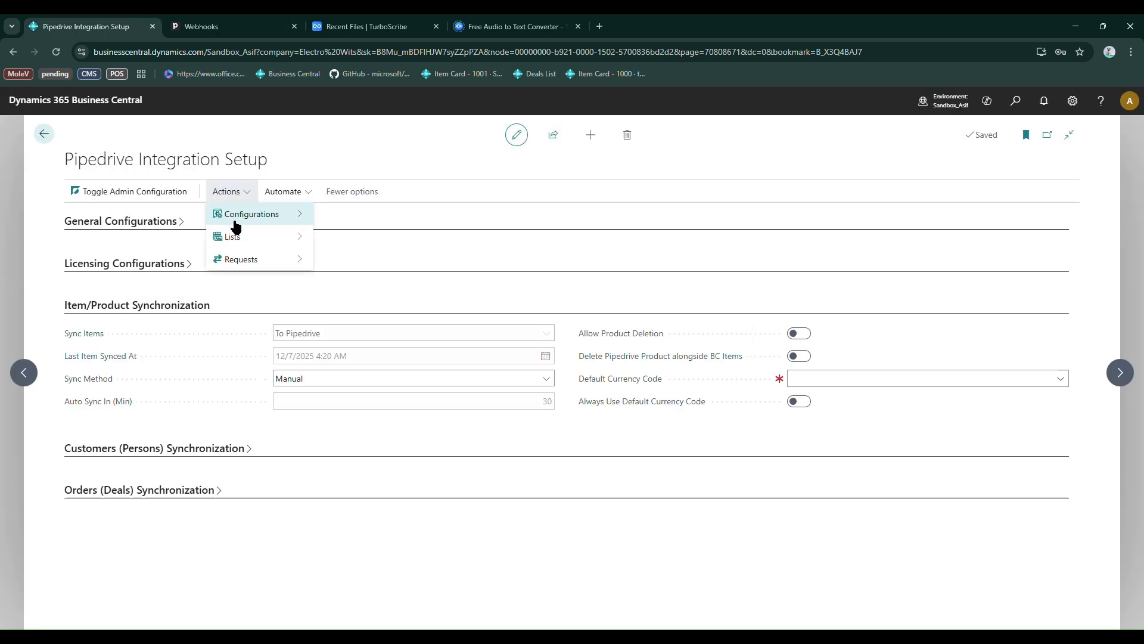
mouse_move(237, 263)
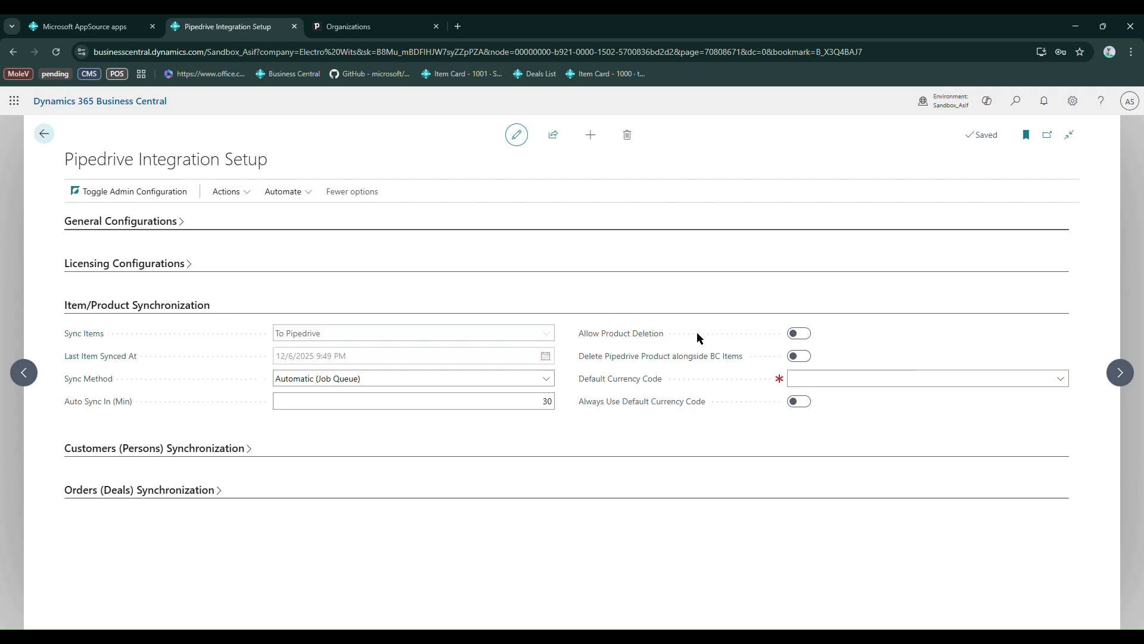
mouse_move(652, 340)
mouse_move(603, 363)
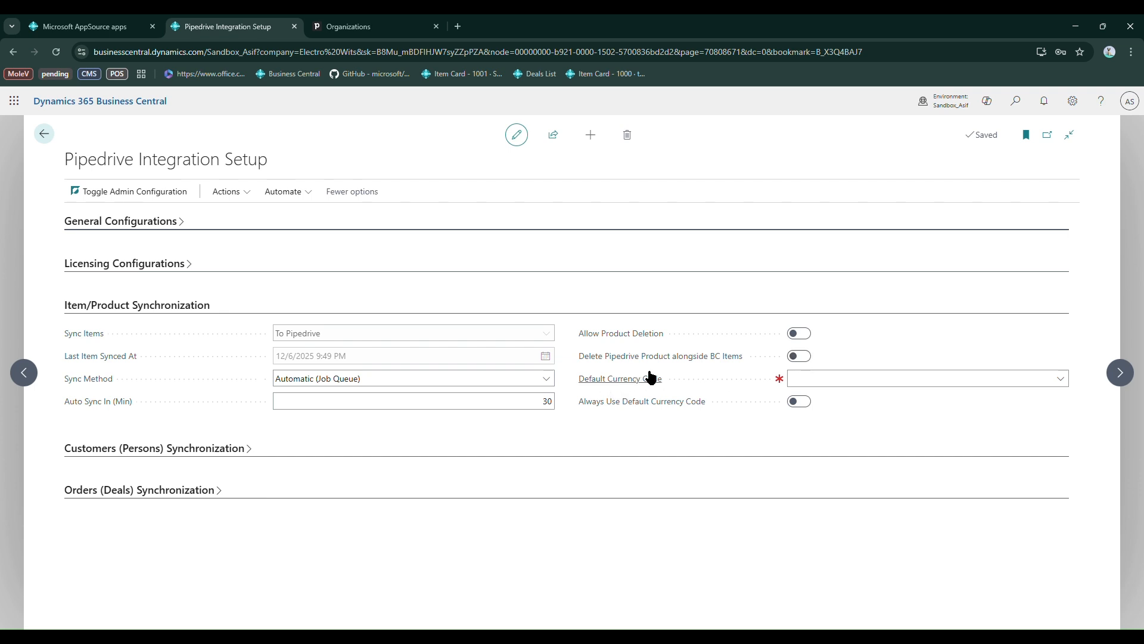
Browse the currencies offered for the Default Currency Code of item synchronization without choosing one
left_click(808, 380)
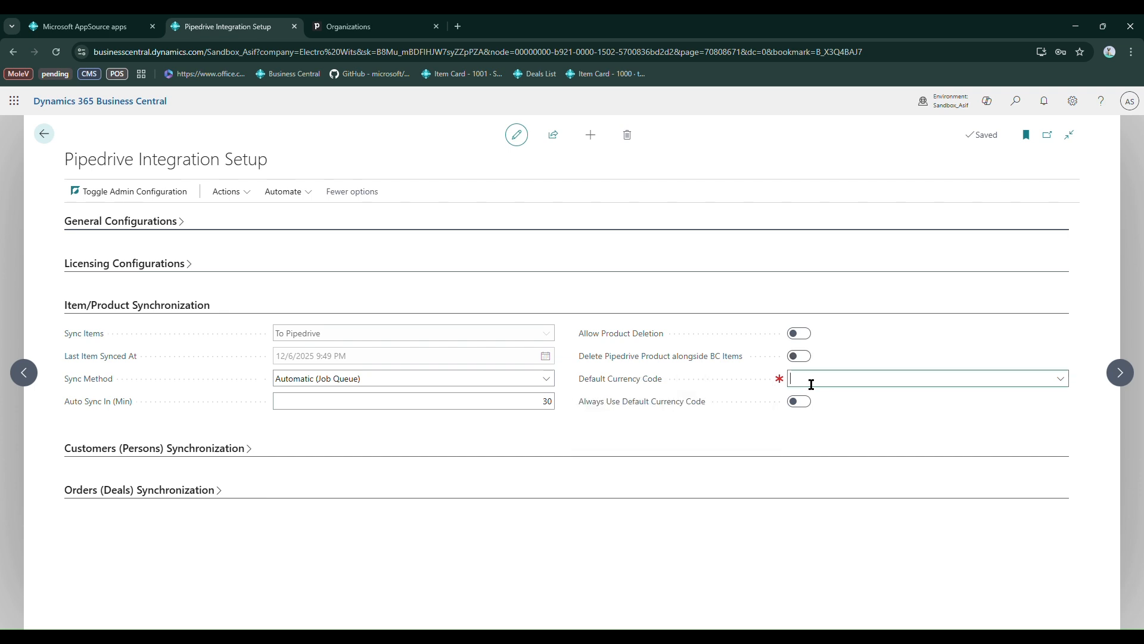
left_click(1059, 385)
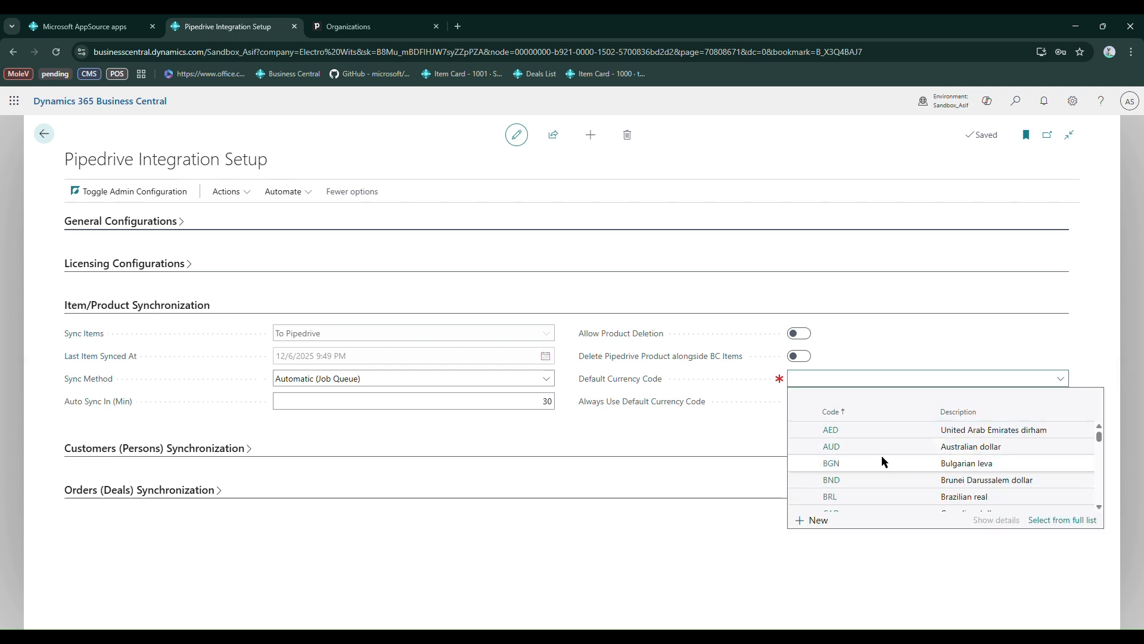
scroll(900, 450, "down", 4)
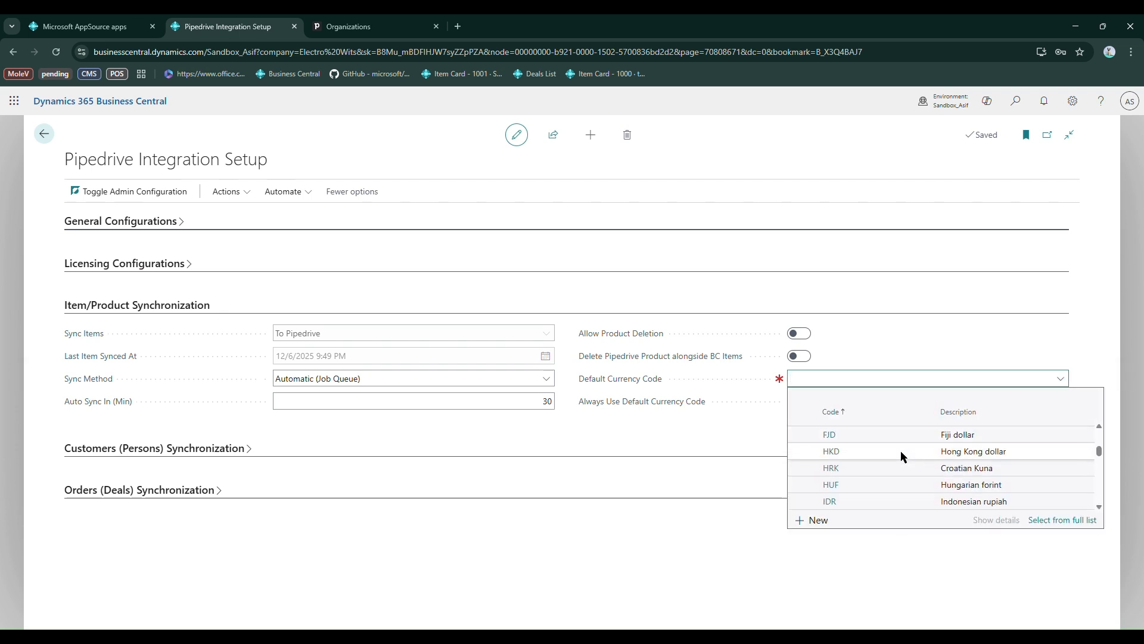
left_click(734, 424)
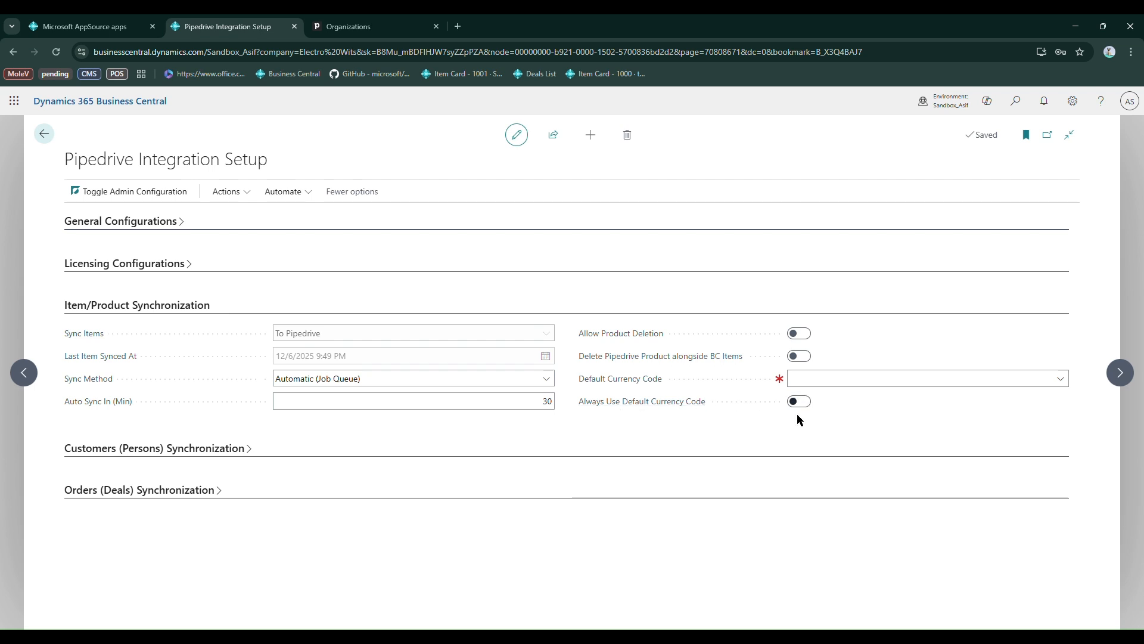
left_click(824, 391)
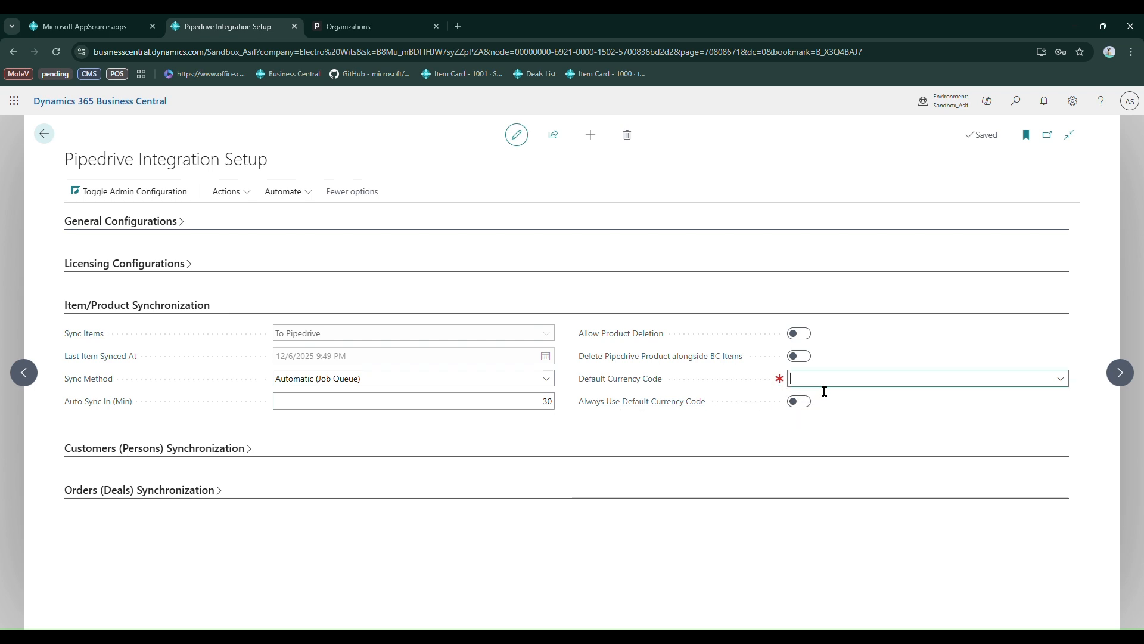
left_click(756, 445)
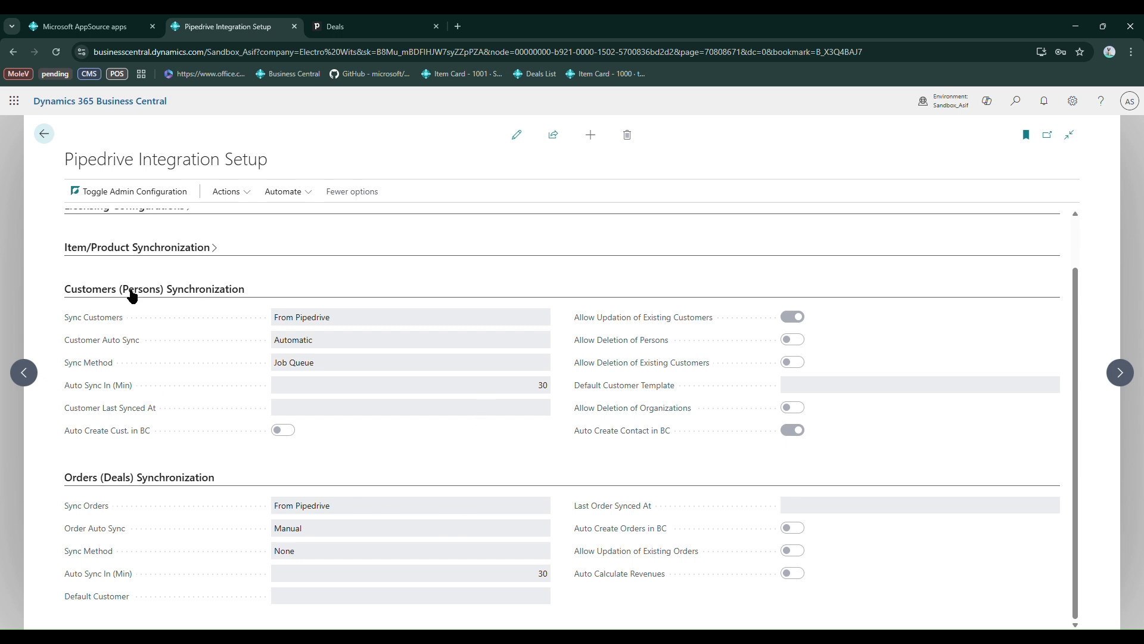
Make the setup editable and switch Customer Auto Sync to Manual and back to Automatic
mouse_move(125, 327)
left_click(523, 143)
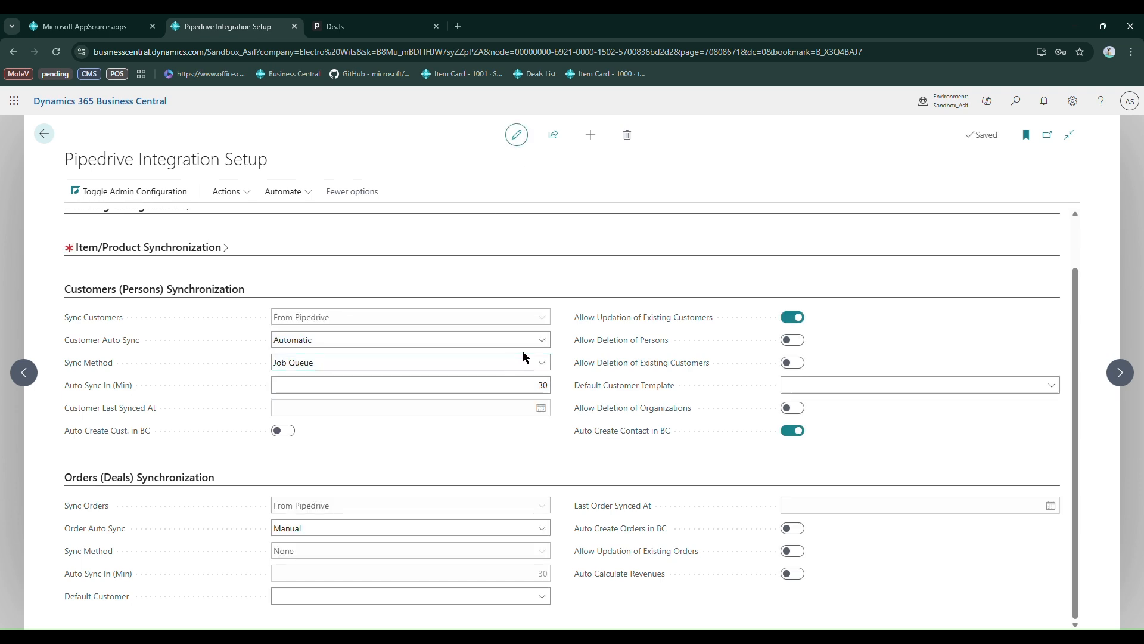
left_click(540, 340)
left_click(517, 354)
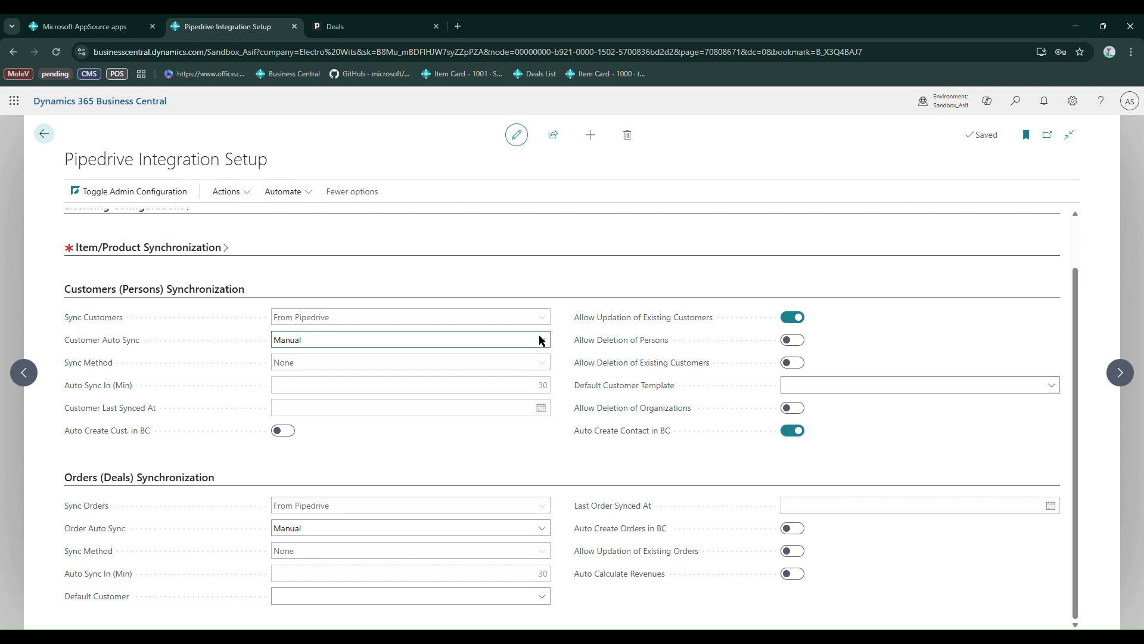
left_click(532, 372)
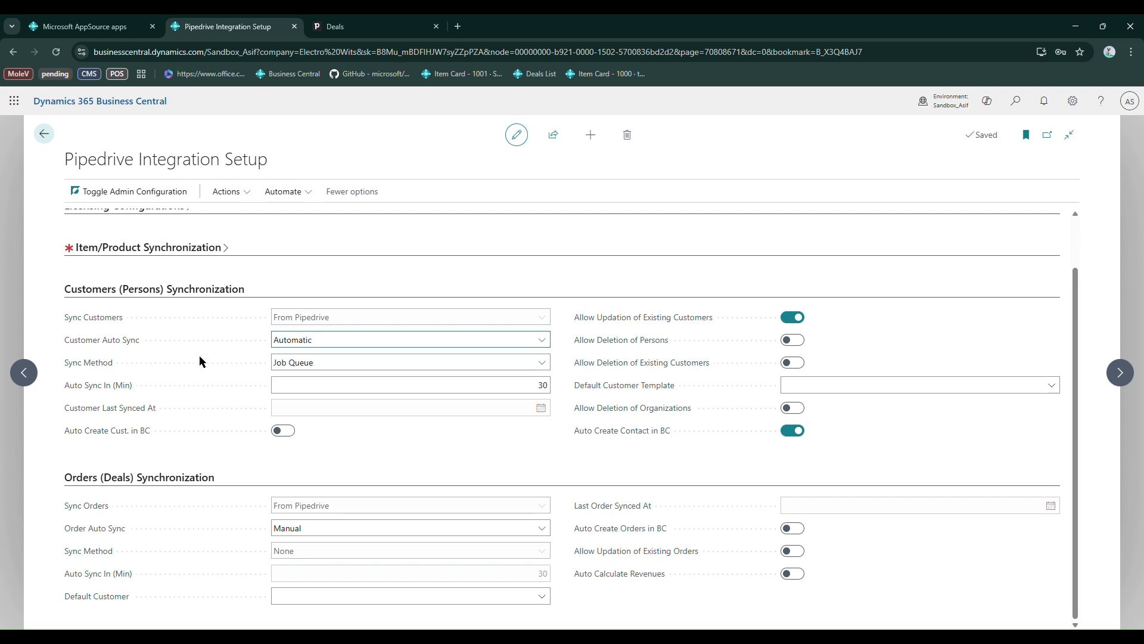
Check the customer Sync Method and review the Auto Sync In, Customer Last Synced At, Auto Create Cust. in BC and Allow Updation of Existing Customers settings
left_click(538, 359)
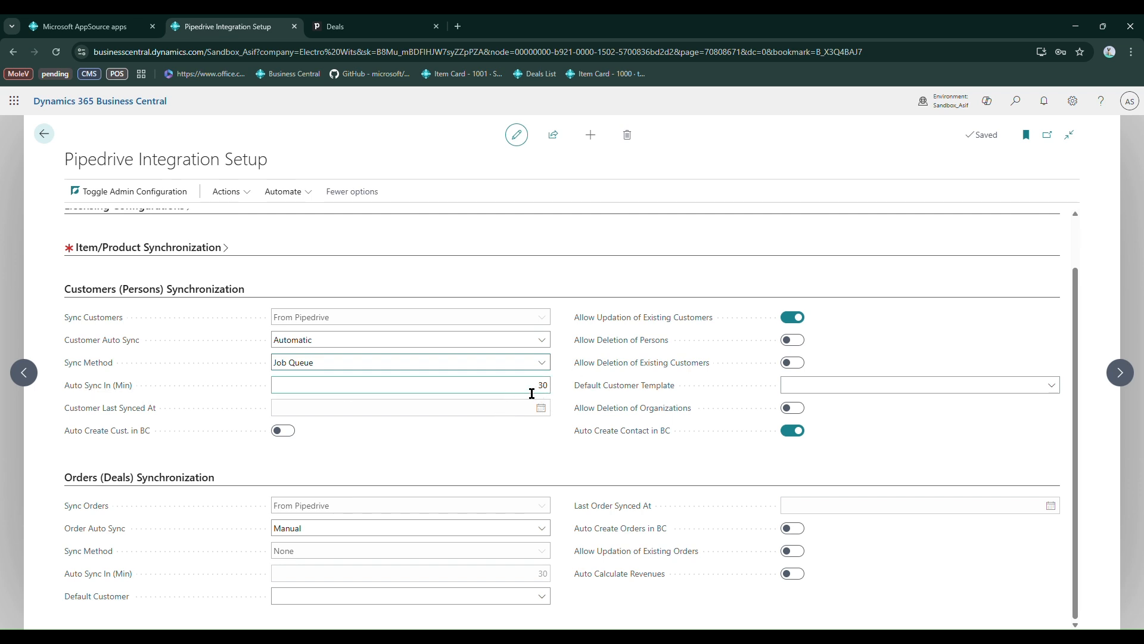
mouse_move(122, 391)
mouse_move(137, 416)
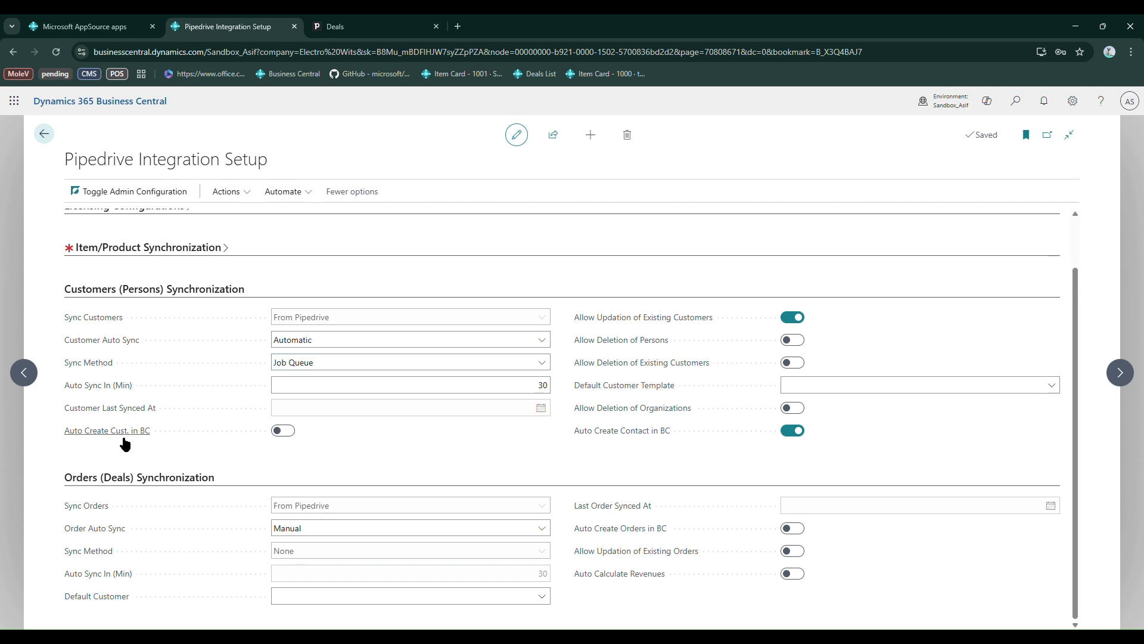
mouse_move(108, 439)
mouse_move(624, 326)
Enable Allow Deletion of Persons and Allow Deletion of Existing Customers for customer synchronization, accepting both warnings
mouse_move(642, 352)
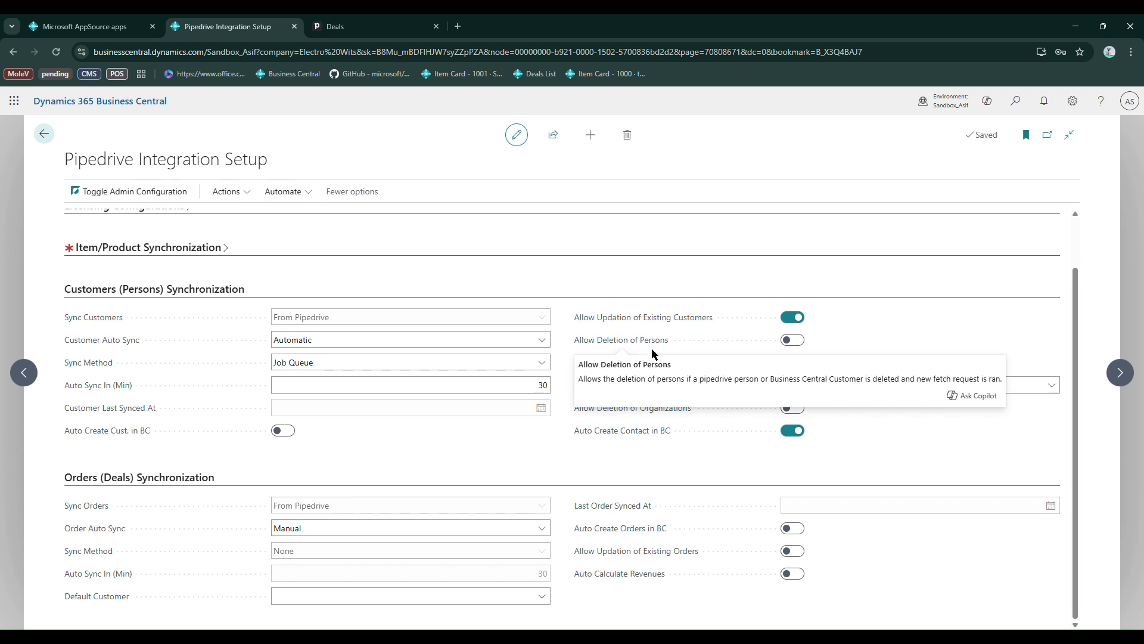
left_click(795, 341)
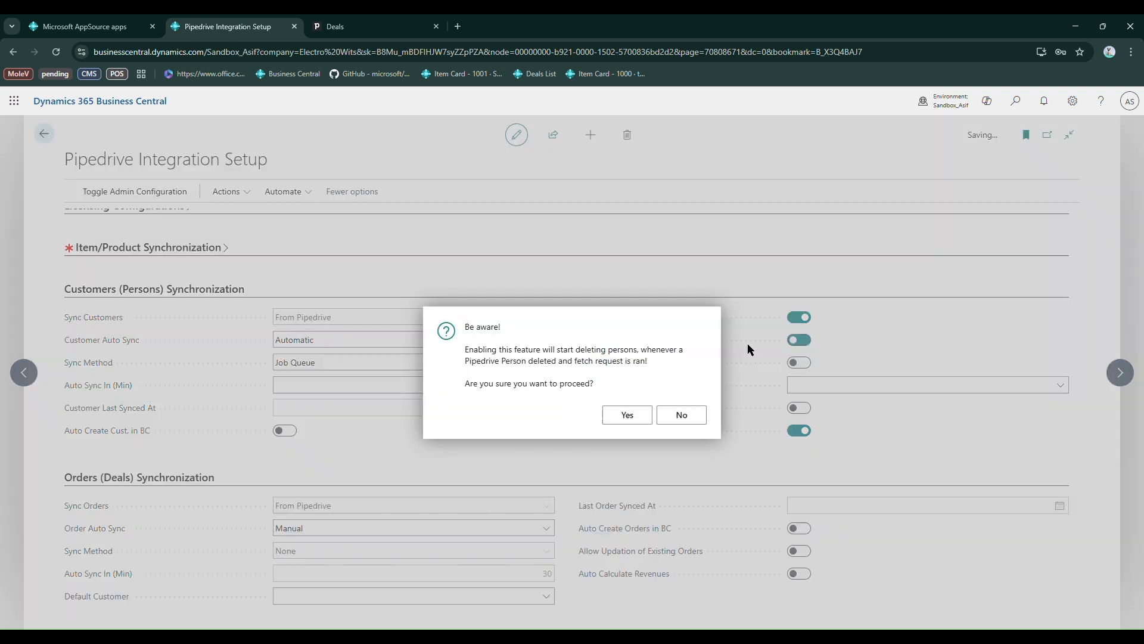
left_click(623, 413)
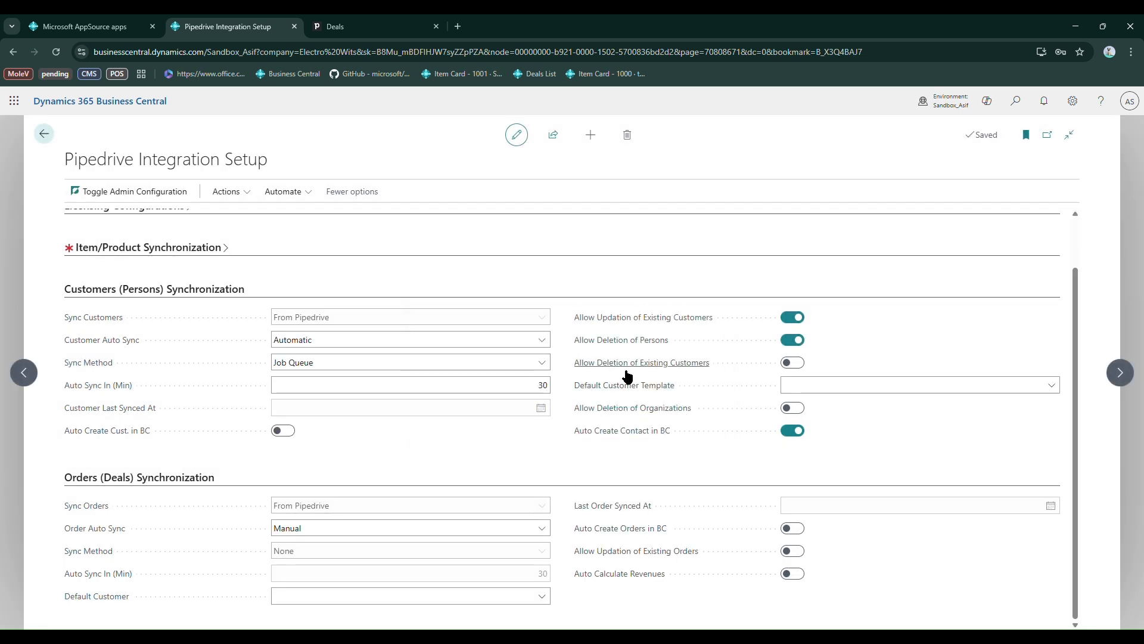
mouse_move(692, 371)
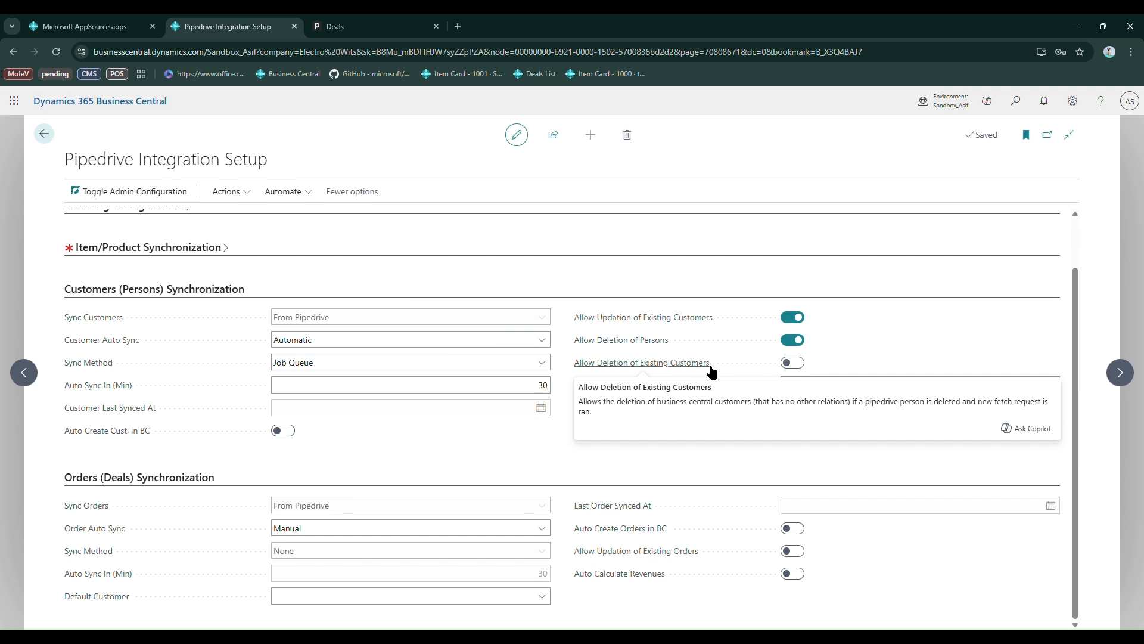
left_click(797, 363)
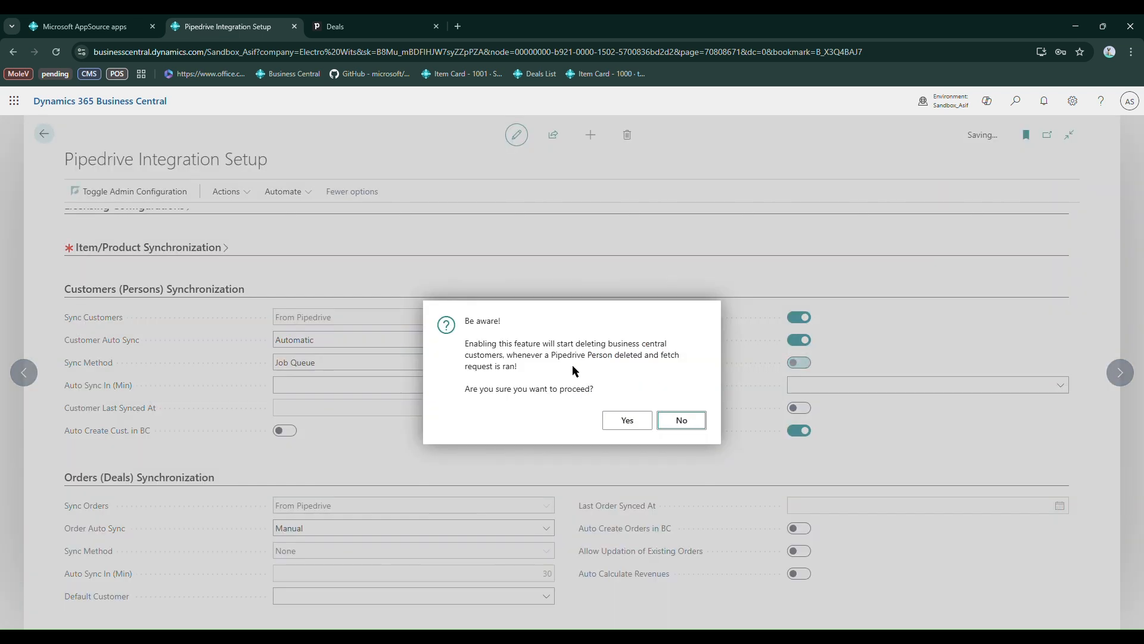
left_click(625, 421)
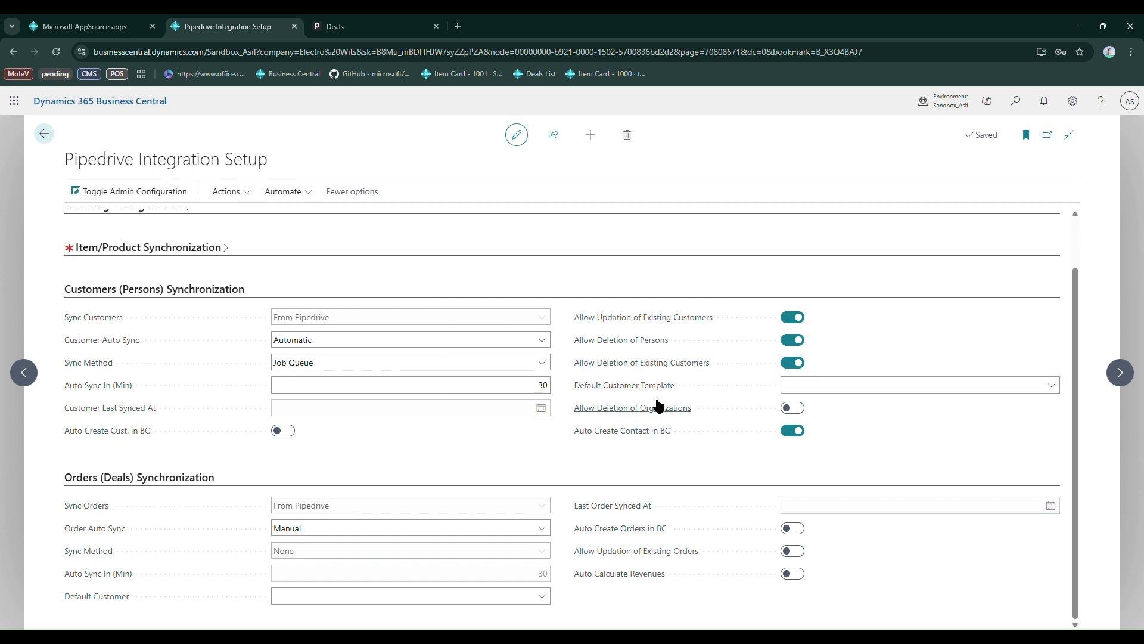
Set the Default Customer Template to PERSON and review the Allow Deletion of Organizations and Auto Create Contact in BC options
left_click(1050, 388)
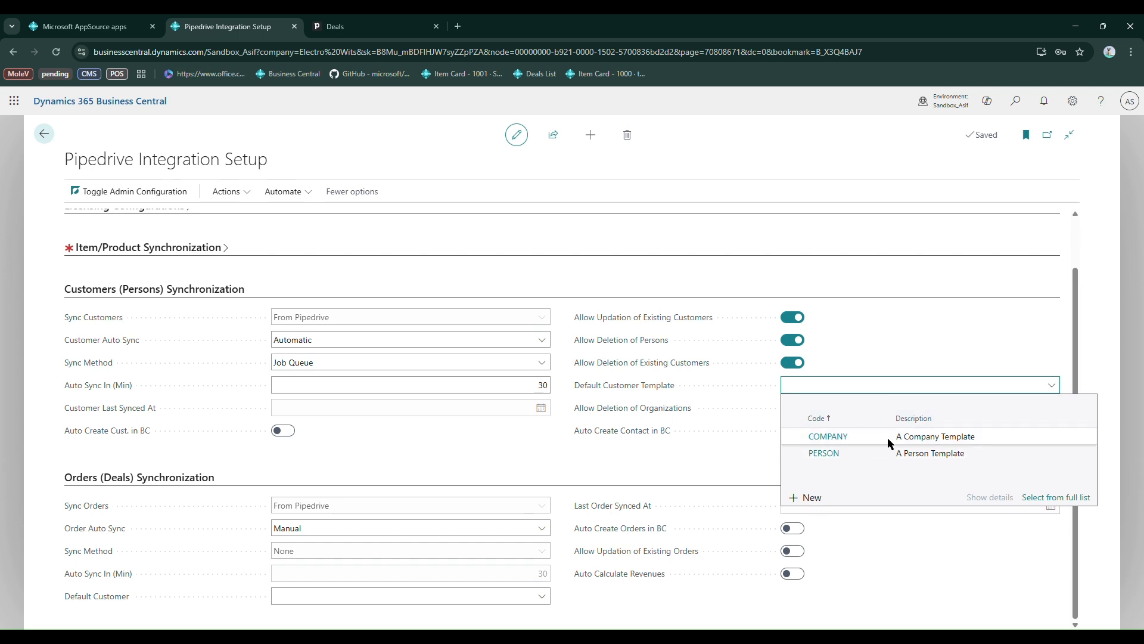
left_click(826, 454)
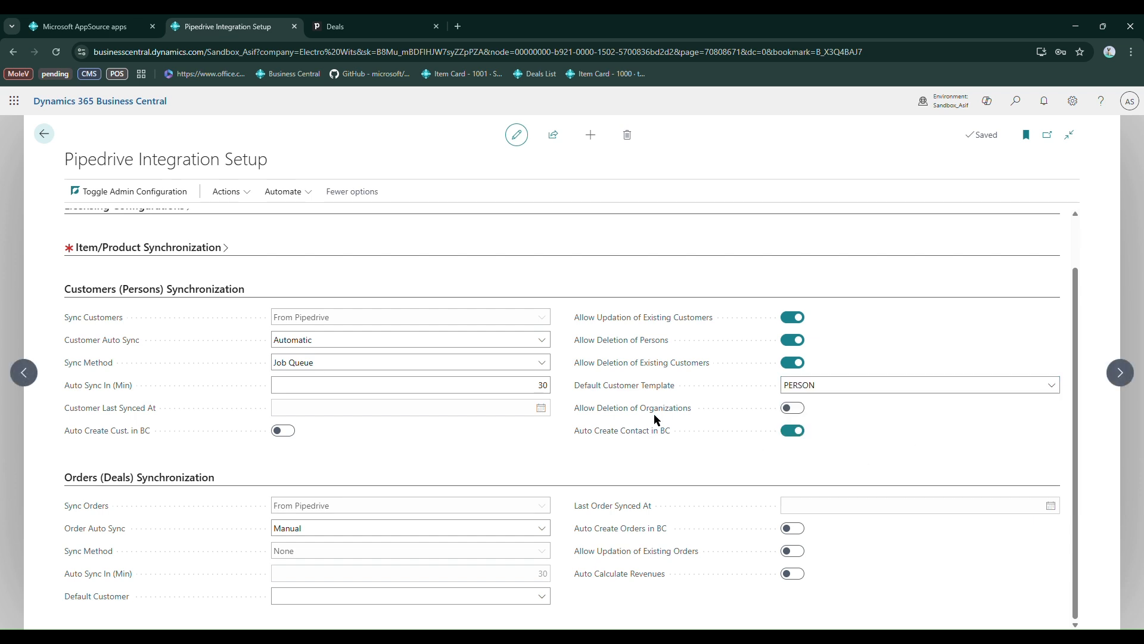
mouse_move(625, 416)
mouse_move(669, 442)
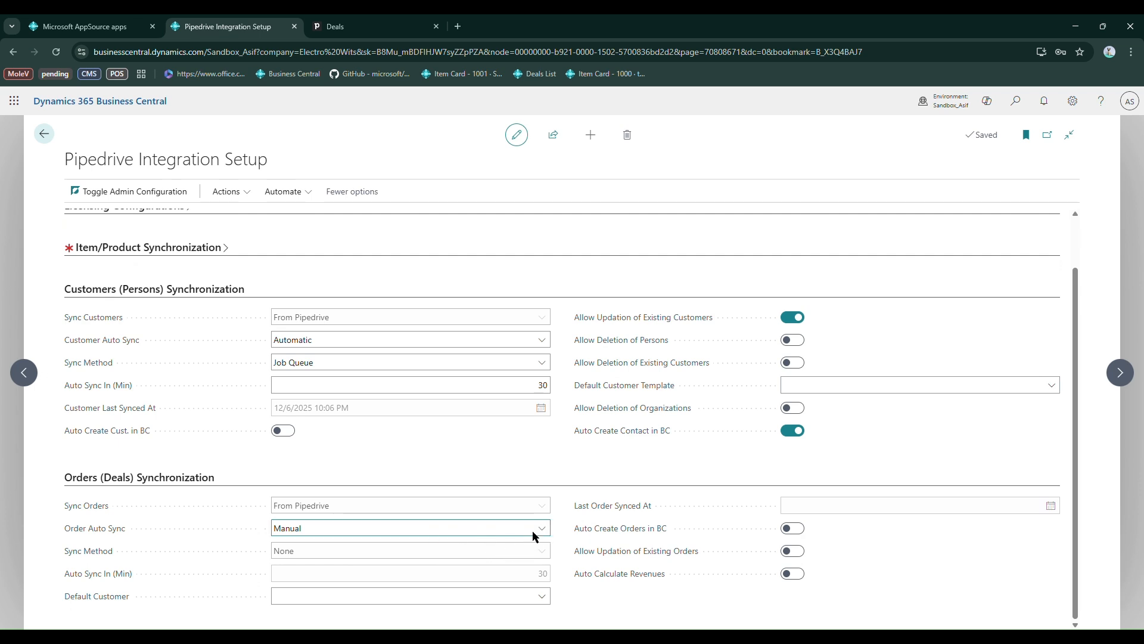
Set Order Auto Sync to Automatic with Job Queue as the Sync Method for Orders (Deals) Synchronization
left_click(541, 553)
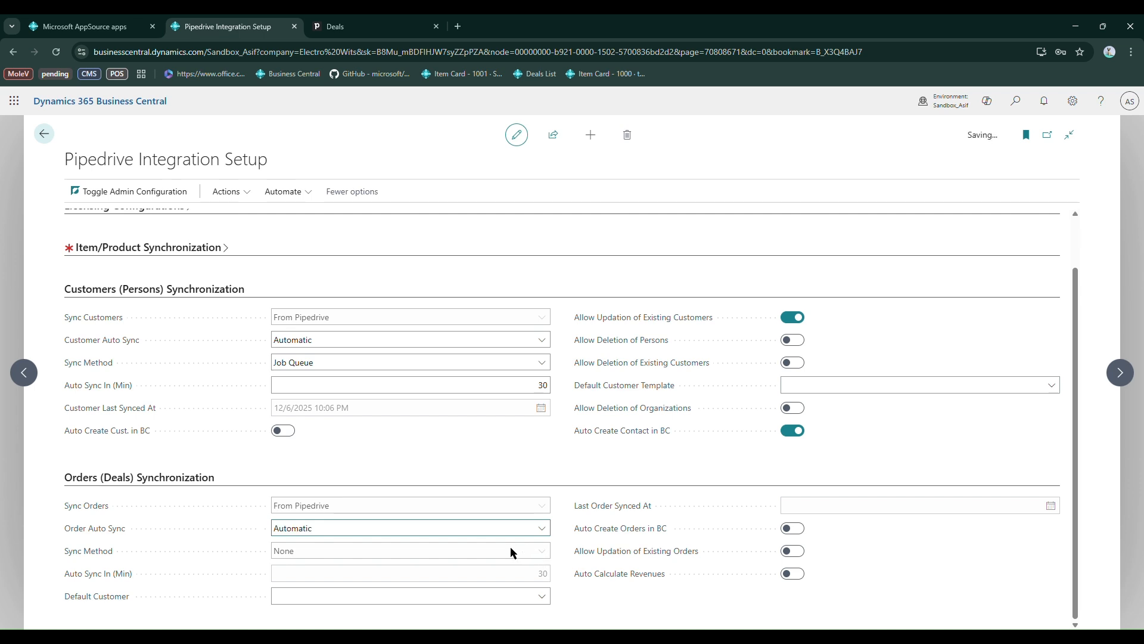
left_click(541, 578)
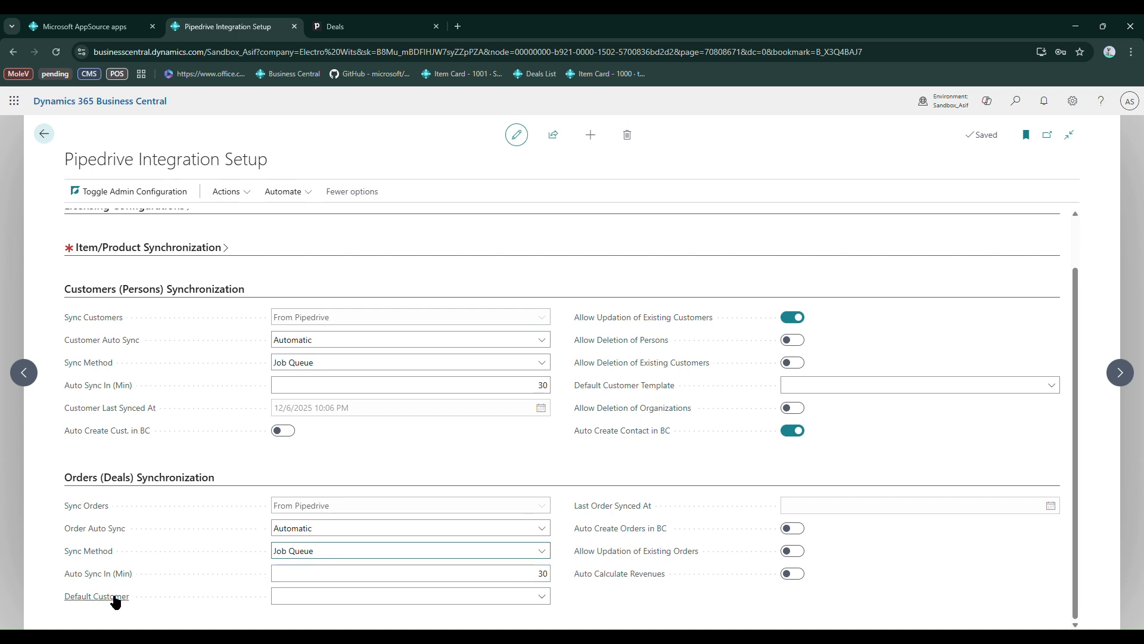
Read the Default Customer description for order synchronization and choose ABC Inc as the default customer
mouse_move(102, 589)
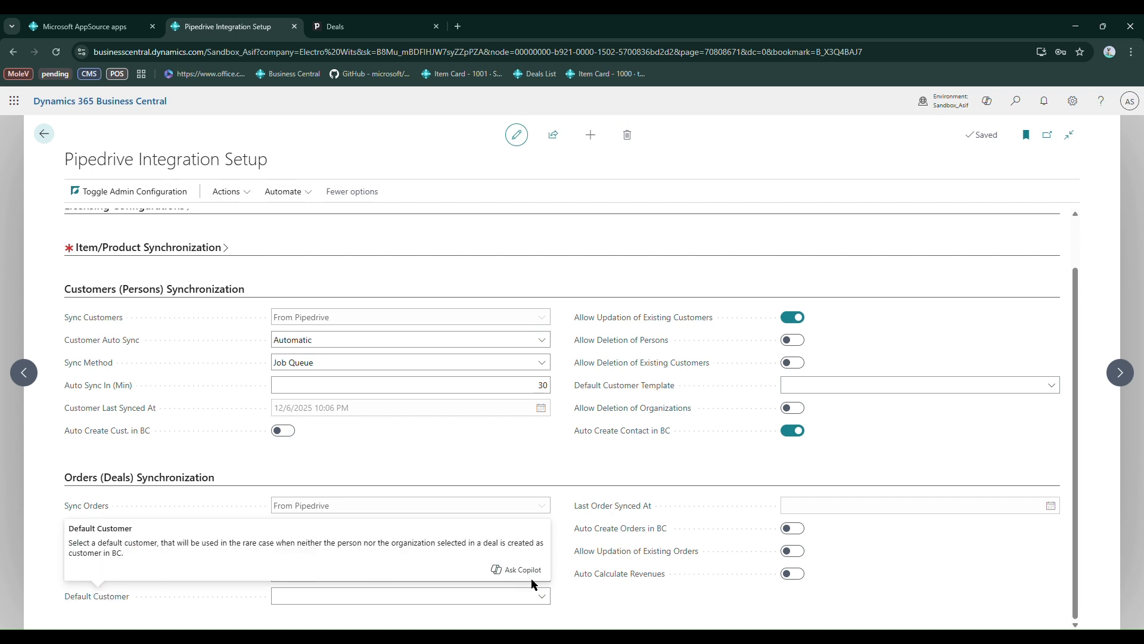
left_click(542, 598)
left_click(543, 597)
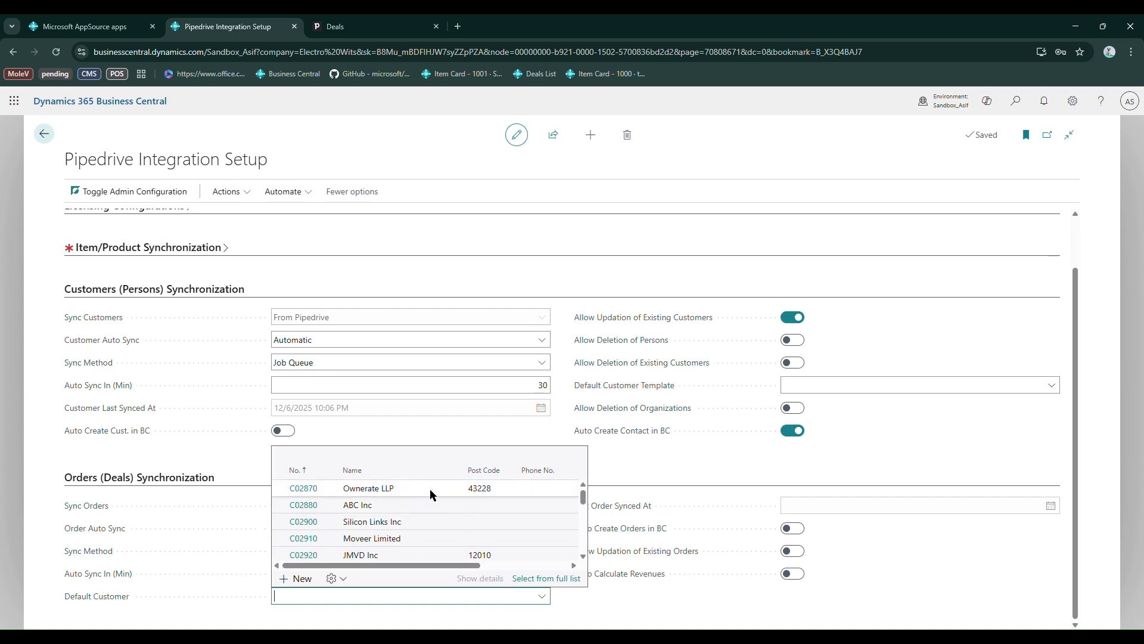
left_click(438, 504)
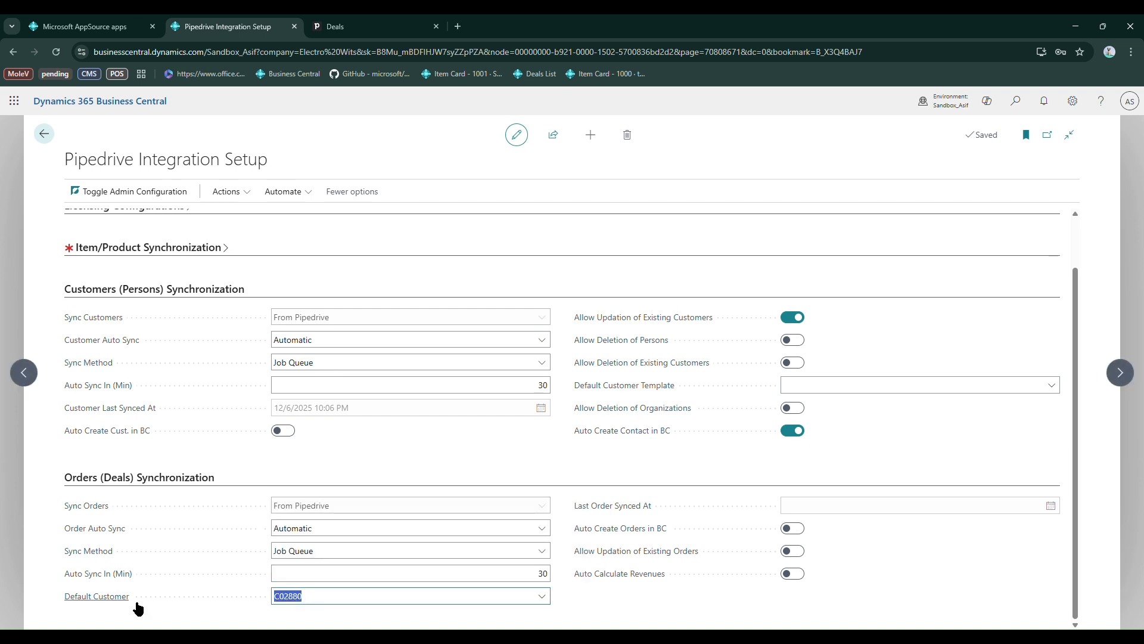
left_click(89, 598)
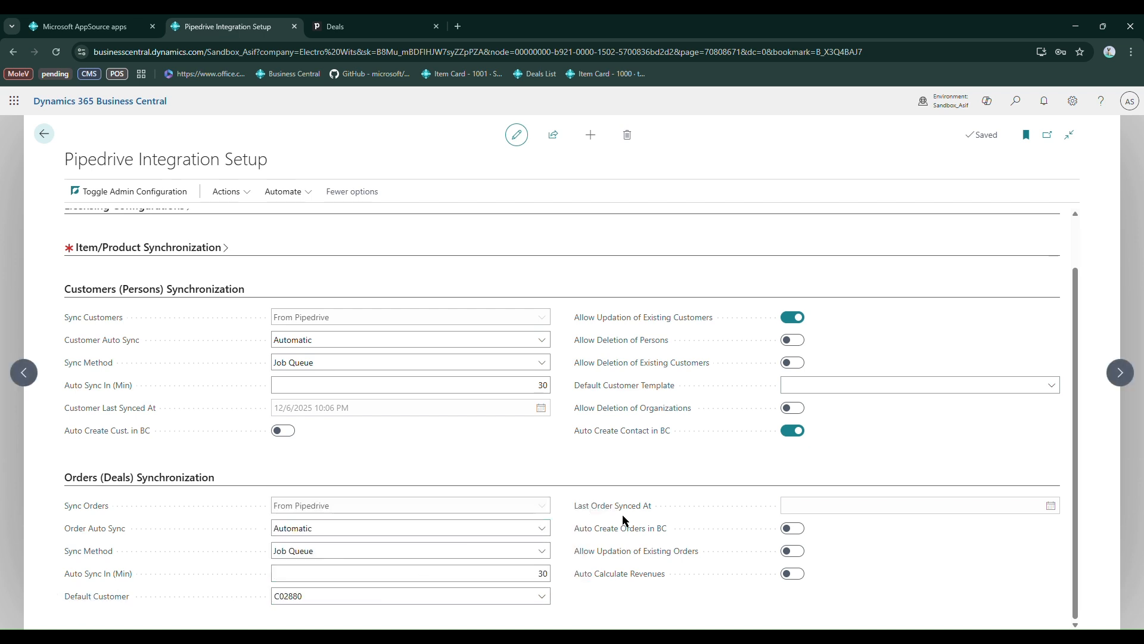
Look up the Lists actions and review the Last Order Synced At, Auto Create Orders in BC and Allow Updation of Existing Orders settings
mouse_move(650, 514)
left_click(226, 191)
mouse_move(235, 236)
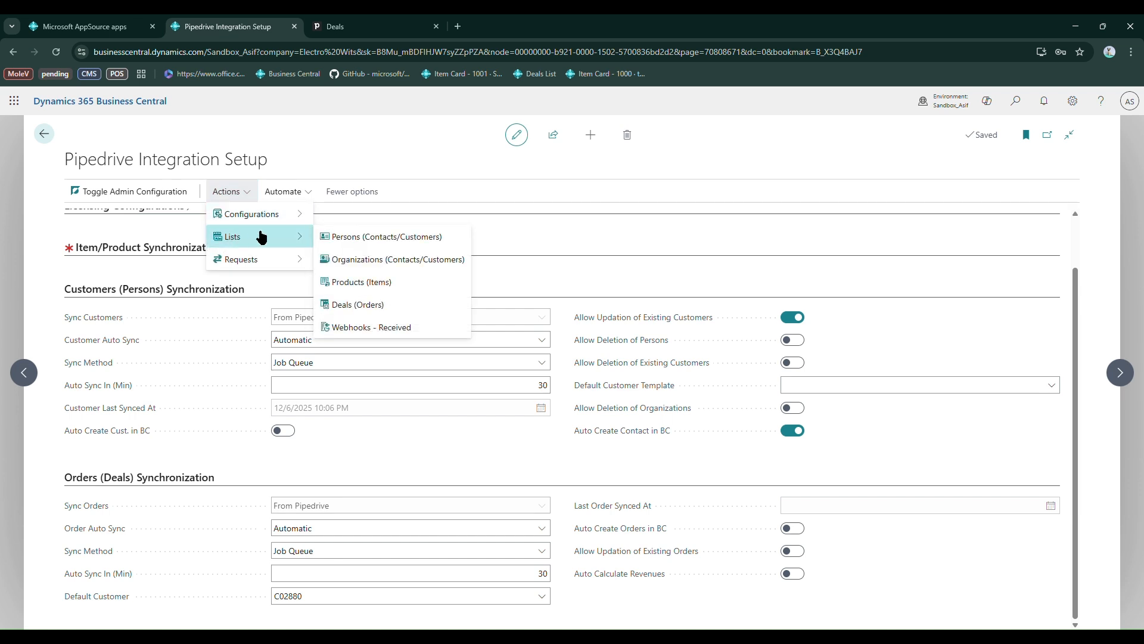
left_click(658, 473)
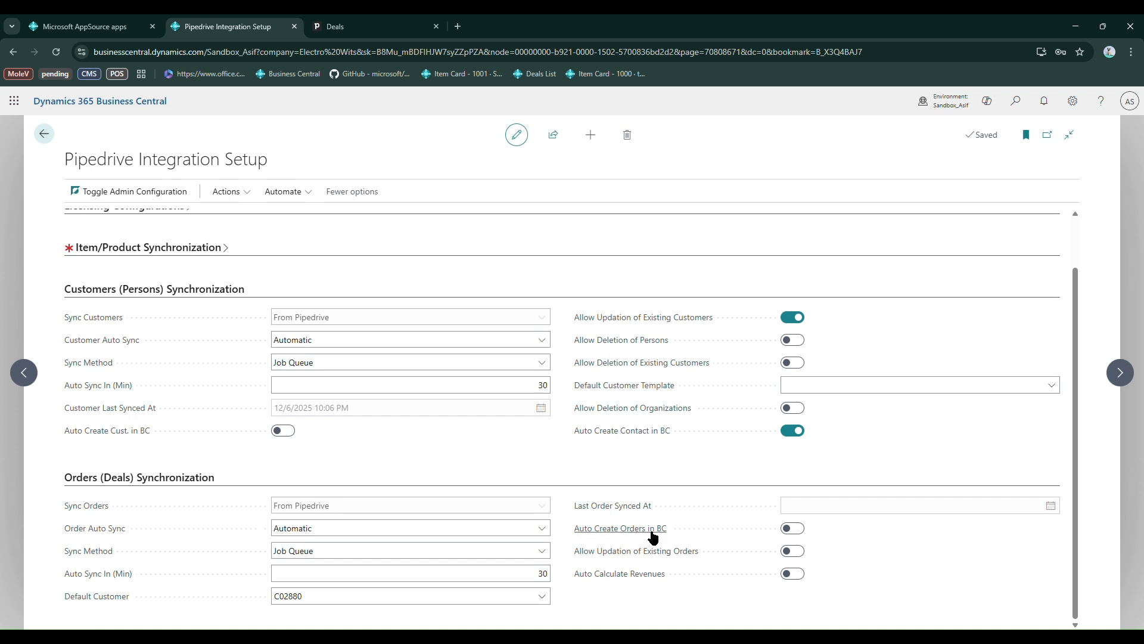
Examine the Accrued Revenue, Invoiced Revenue and Total Revenue deal fields in Custom Field Configuration, and return to the setup
mouse_move(649, 540)
mouse_move(683, 550)
left_click(227, 190)
mouse_move(266, 218)
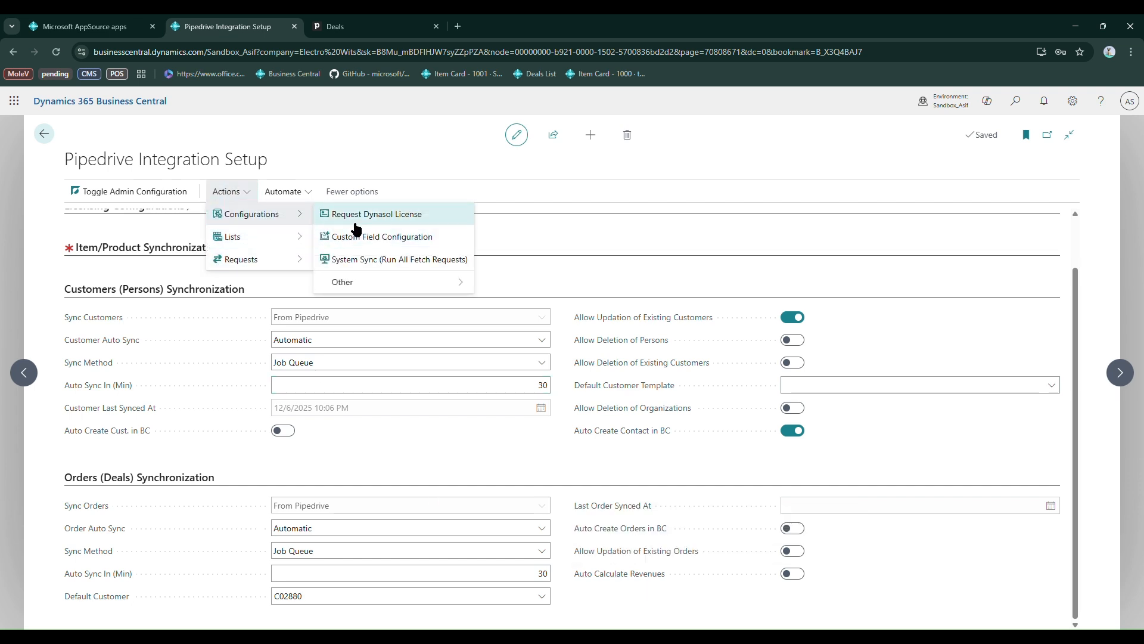
left_click(374, 237)
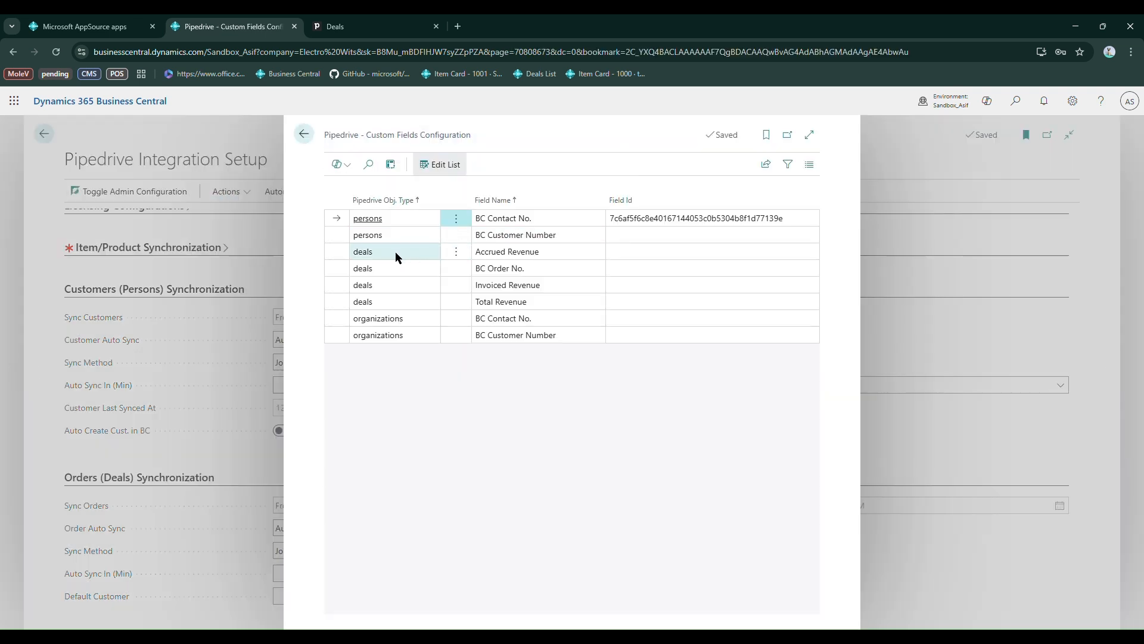
left_click(326, 250)
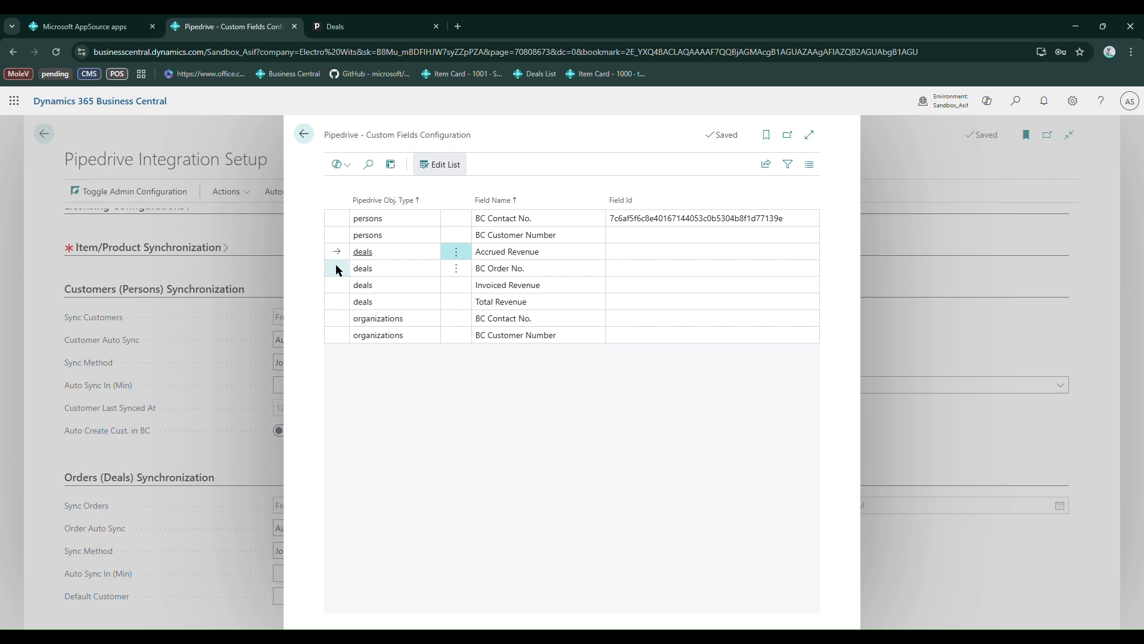
left_click(341, 282)
left_click(338, 301)
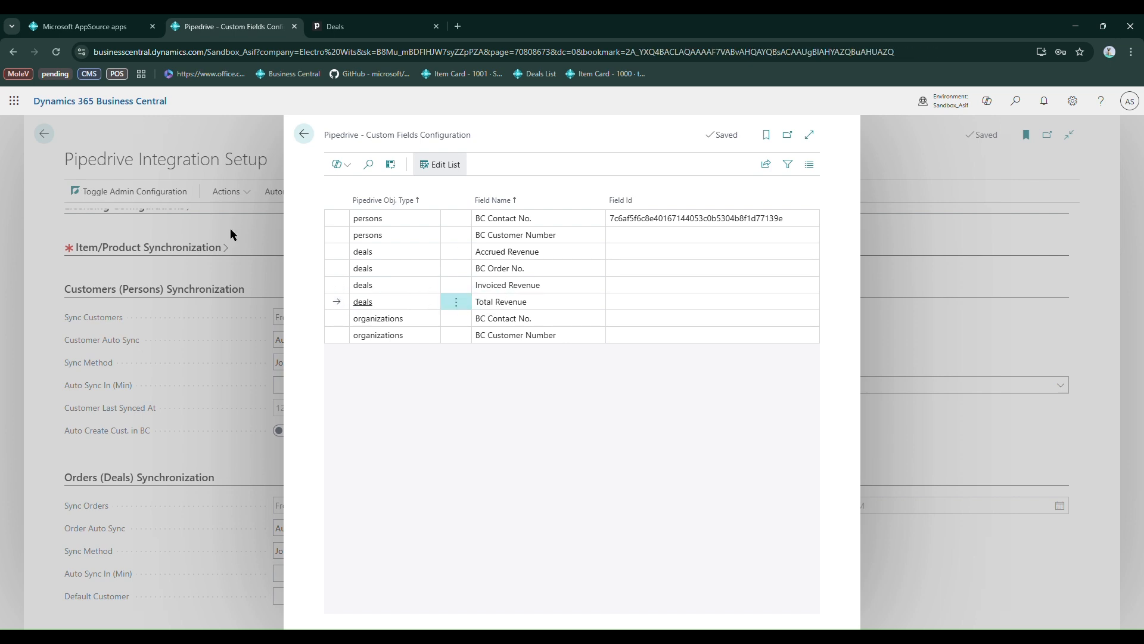
left_click(266, 234)
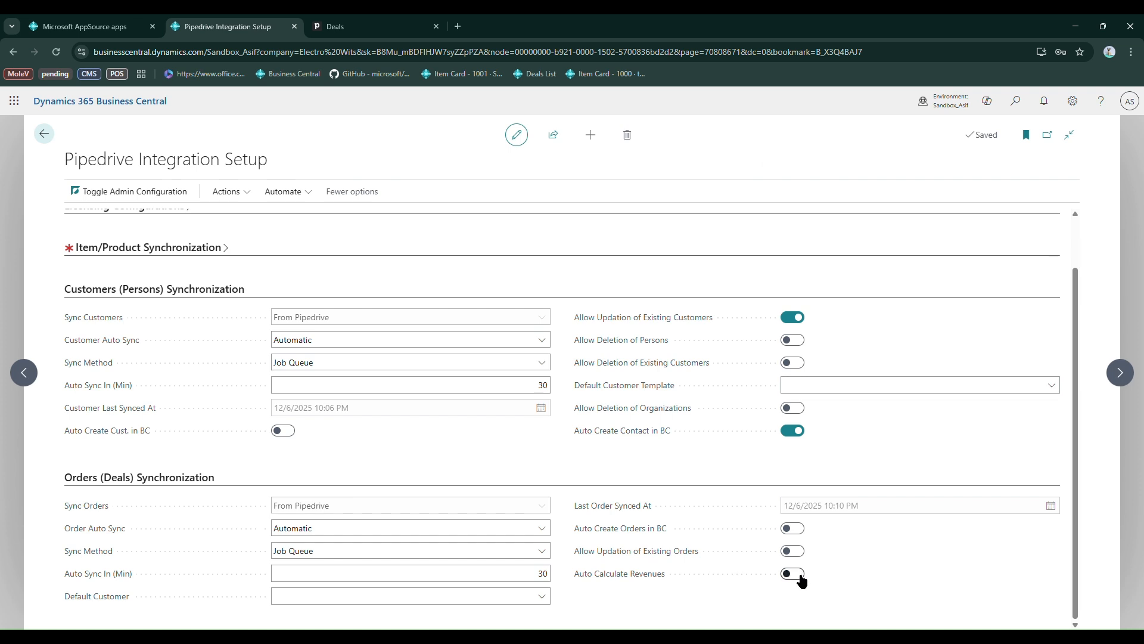
Switch to the Pipedrive Deals list to examine the Invoiced, Accrued and Total Revenue columns
left_click(357, 26)
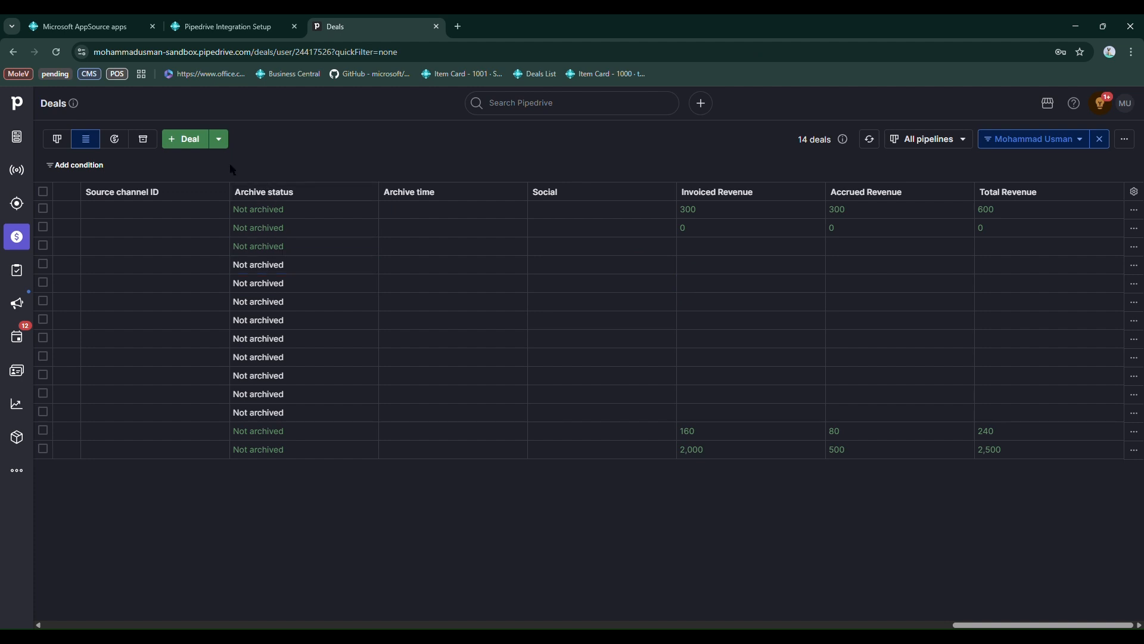